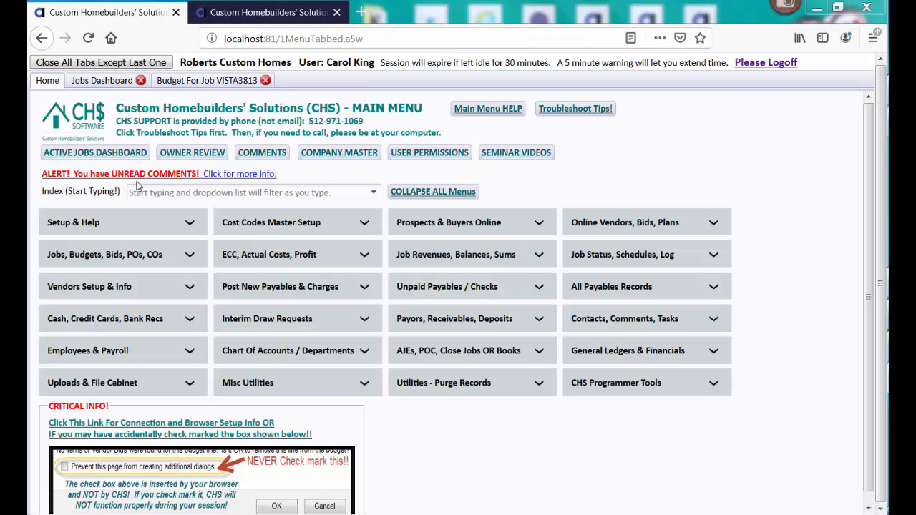
Bring up the budget worksheet for job VISTA3813 and check the keyword search for group headings
{"action": "left_click", "coordinate": [101, 81]}
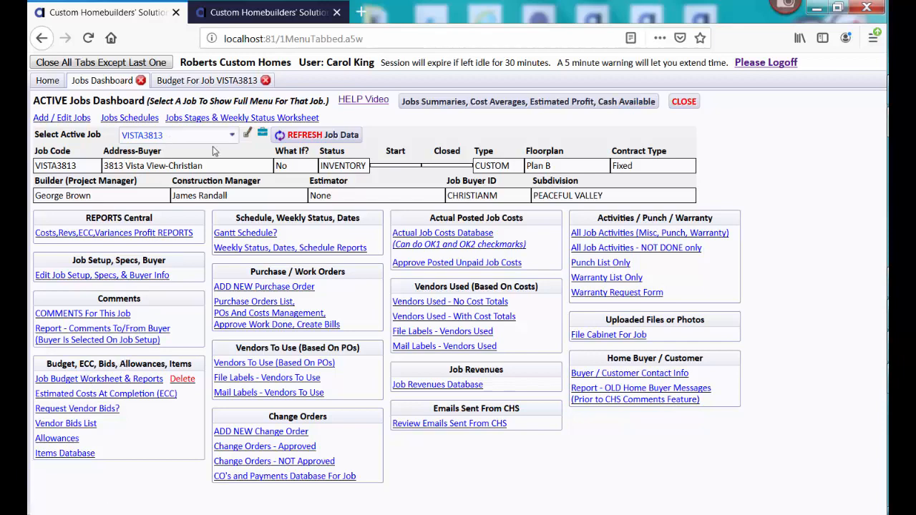
{"action": "left_click", "coordinate": [196, 81]}
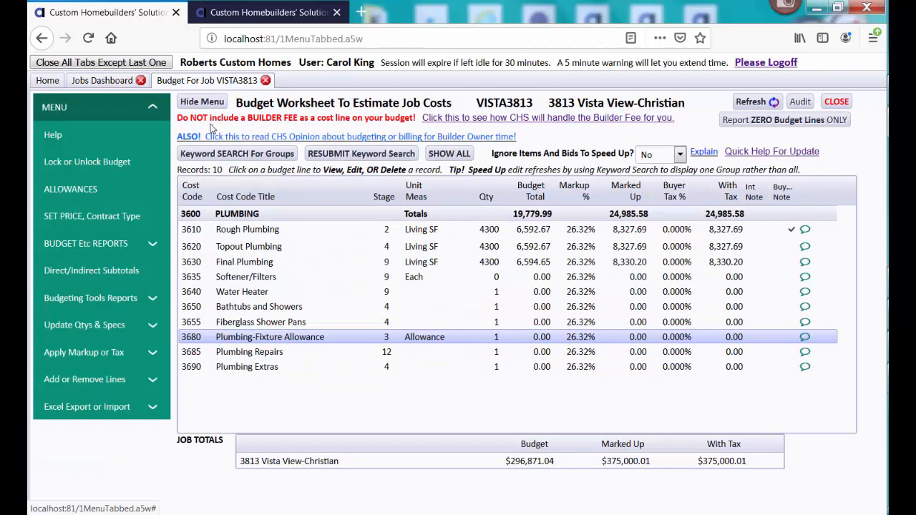
{"action": "left_click", "coordinate": [222, 153]}
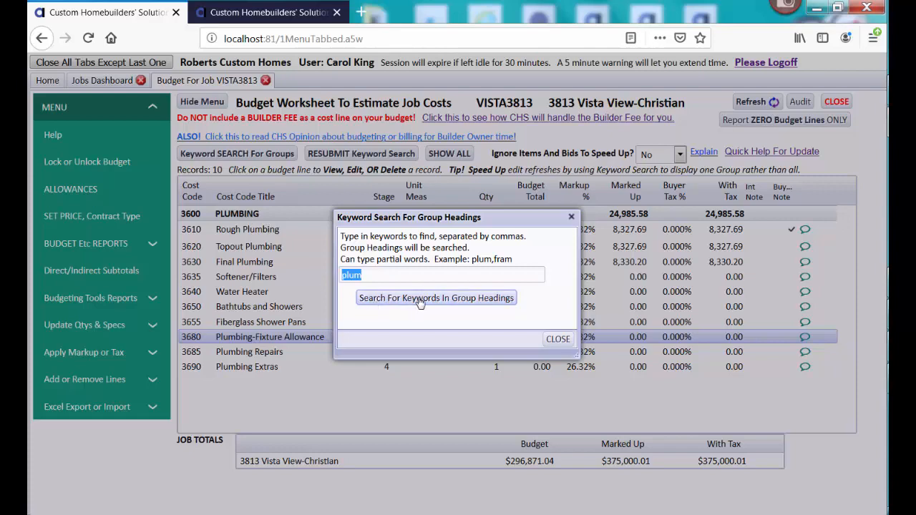
{"action": "left_click", "coordinate": [557, 338]}
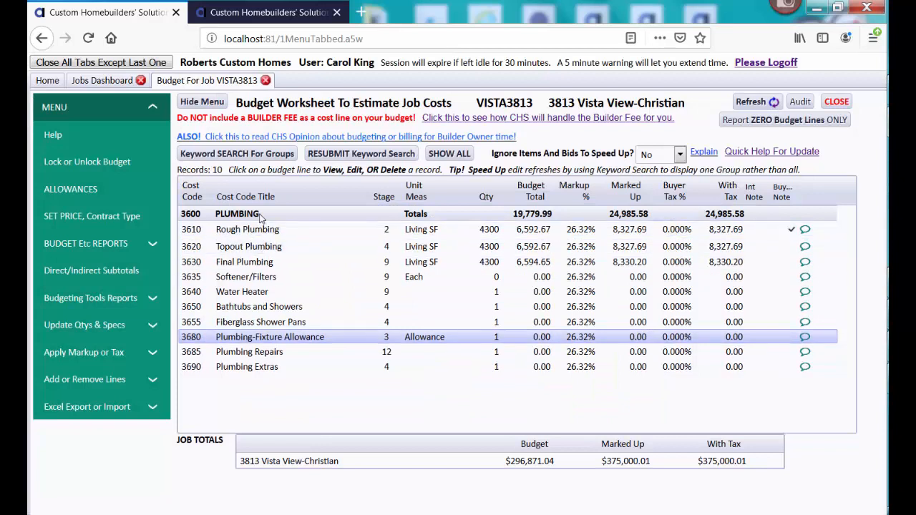
Open the items list of the 3680 Plumbing-Fixture Allowance budget line and view the details of the Bath 1 Cheviot sink
{"action": "left_click", "coordinate": [299, 343]}
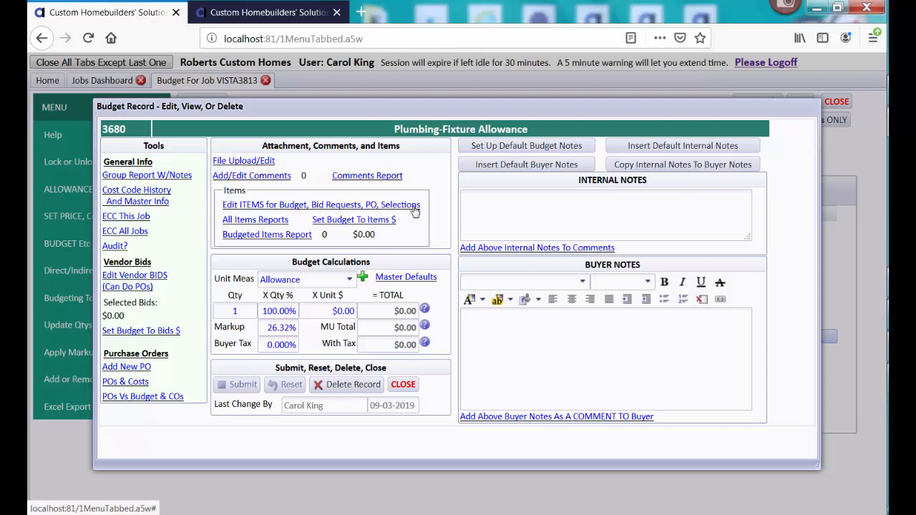
{"action": "left_click", "coordinate": [322, 206]}
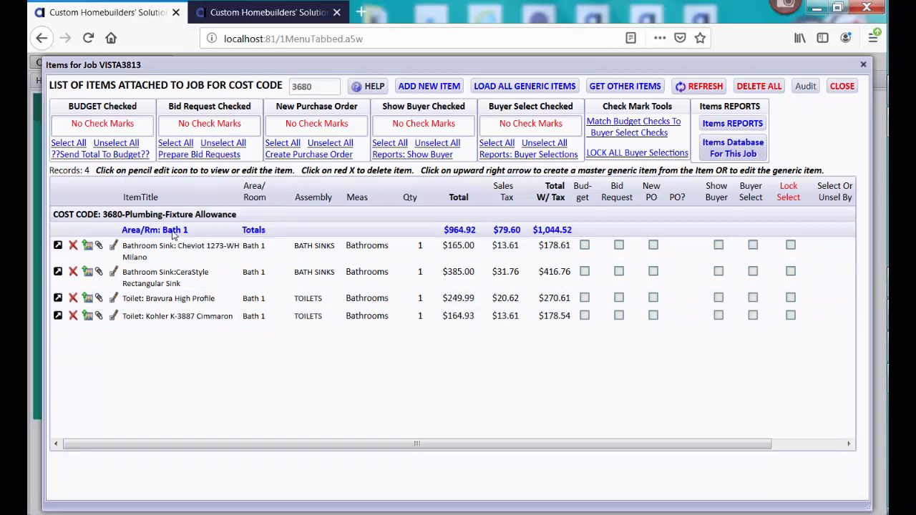
{"action": "left_click", "coordinate": [114, 247]}
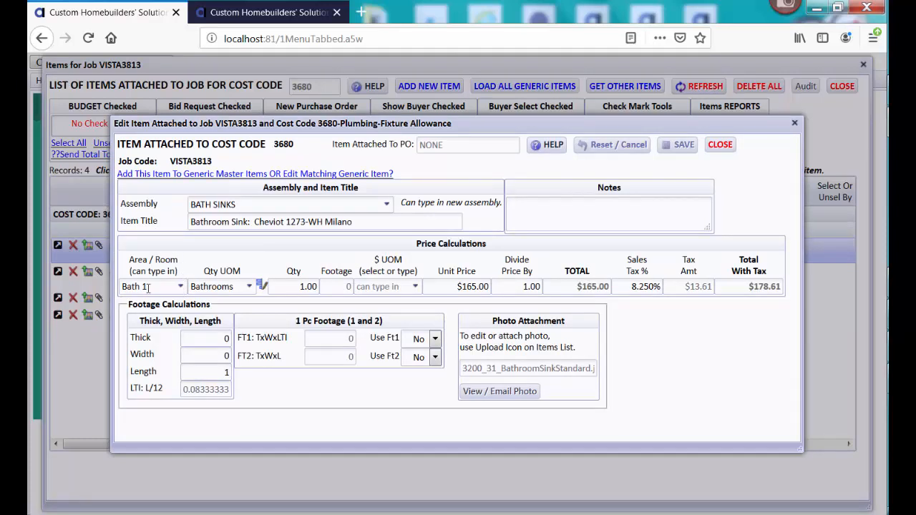
{"action": "left_click", "coordinate": [720, 145]}
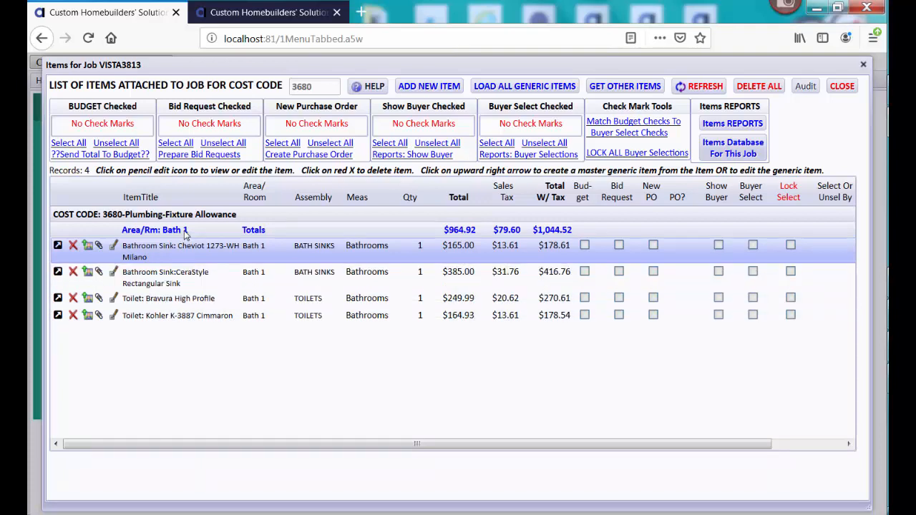
Retrieve the existing items of cost code 3680 with job VISTA3813 as both the from and to job
{"action": "left_click", "coordinate": [622, 85]}
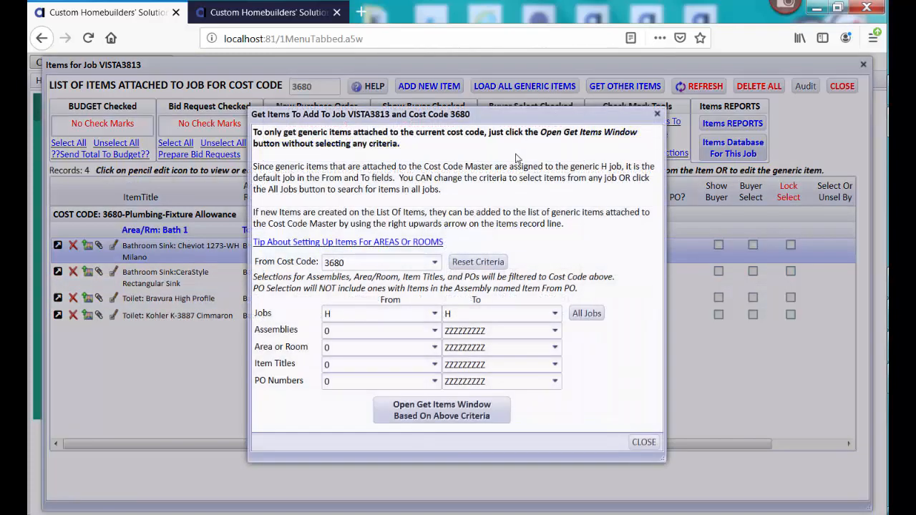
{"action": "left_click", "coordinate": [341, 309]}
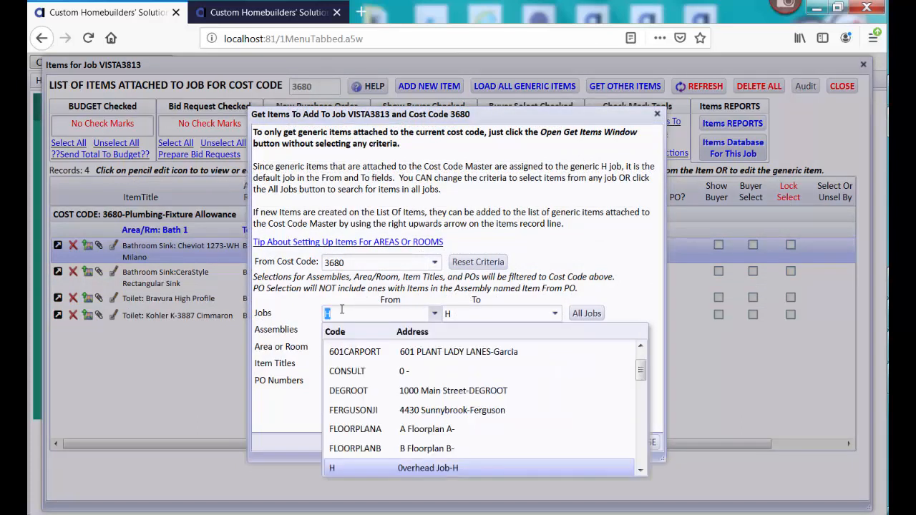
{"action": "type", "text": "V"}
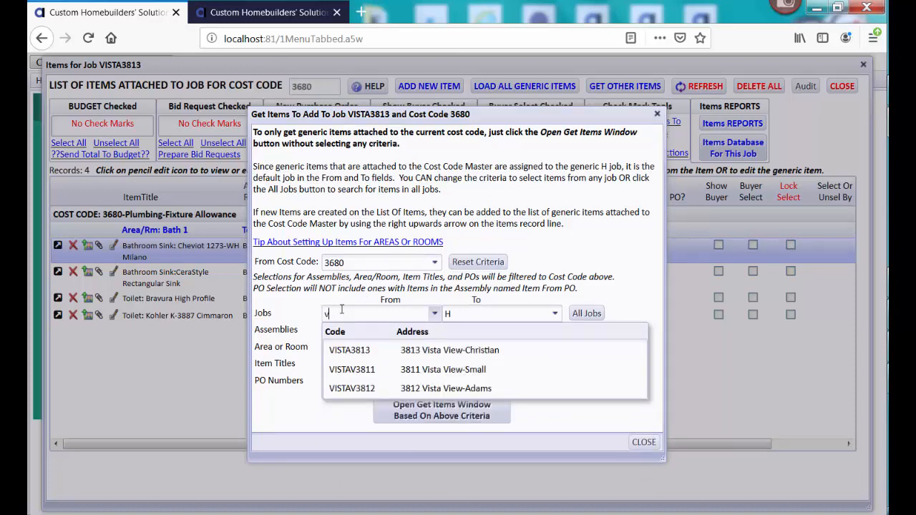
{"action": "left_click", "coordinate": [405, 345]}
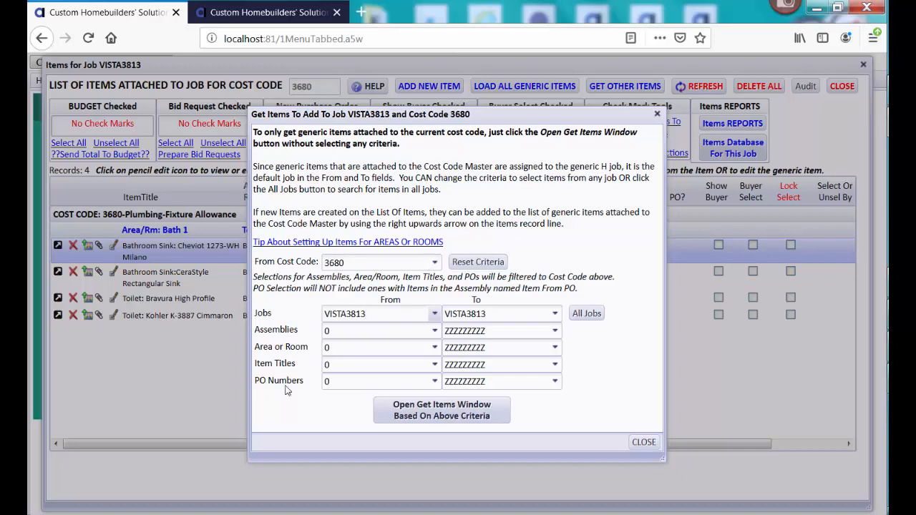
{"action": "left_click", "coordinate": [423, 413]}
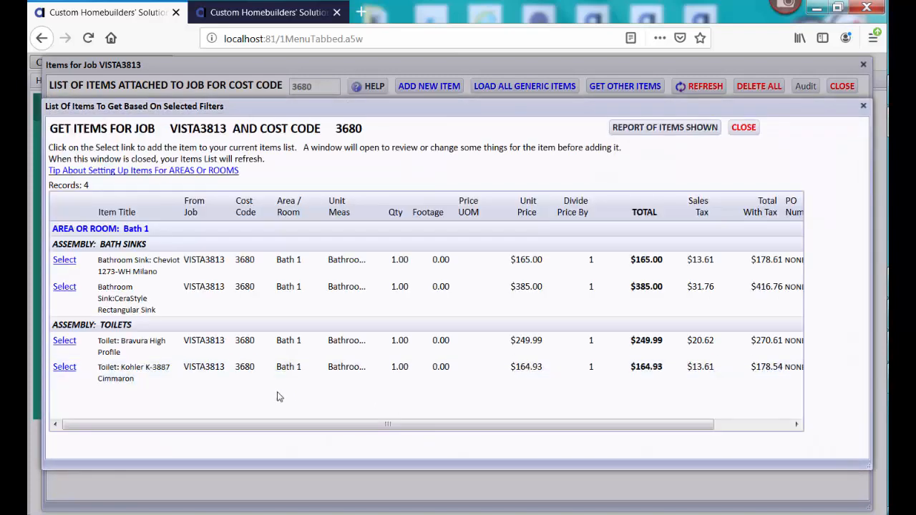
Add a copy of the Cheviot 1273-WH Milano bathroom sink to the items list with the area Bath 2
{"action": "left_click", "coordinate": [65, 261]}
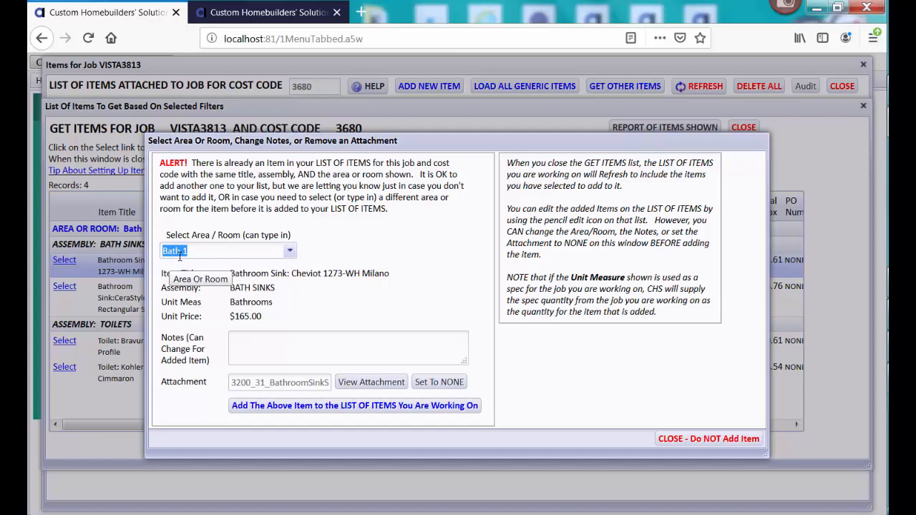
{"action": "left_click", "coordinate": [289, 252]}
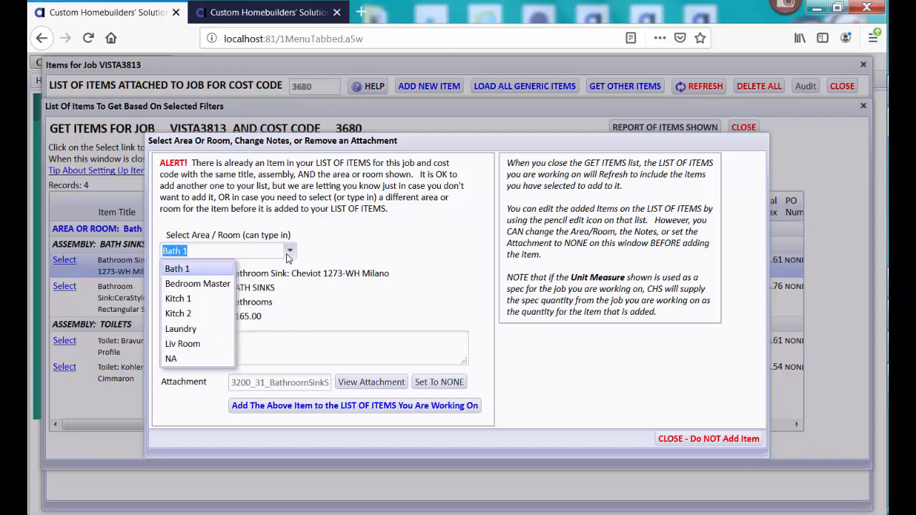
{"action": "type", "text": "B"}
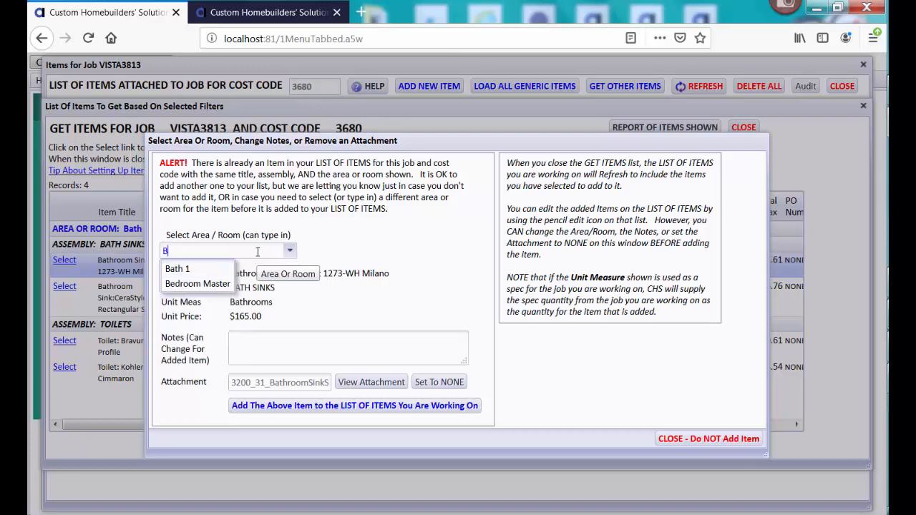
{"action": "type", "text": "ath 2"}
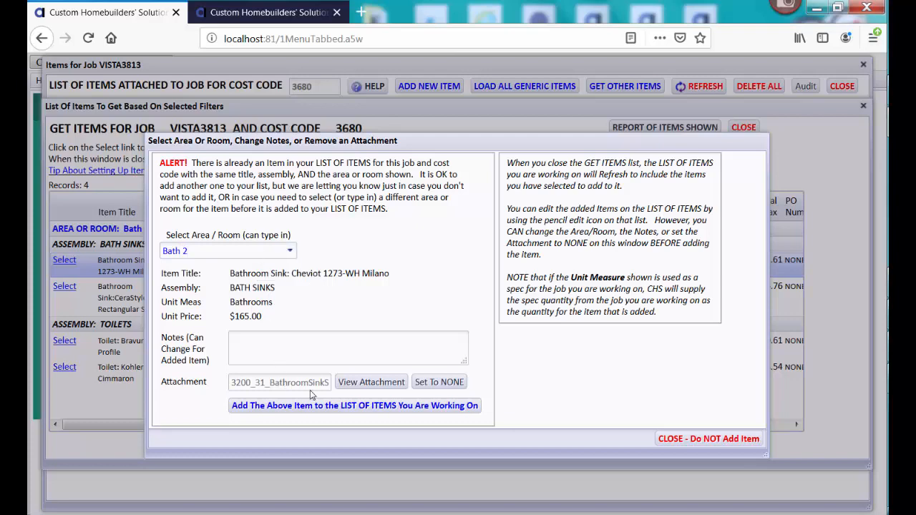
{"action": "left_click", "coordinate": [340, 407]}
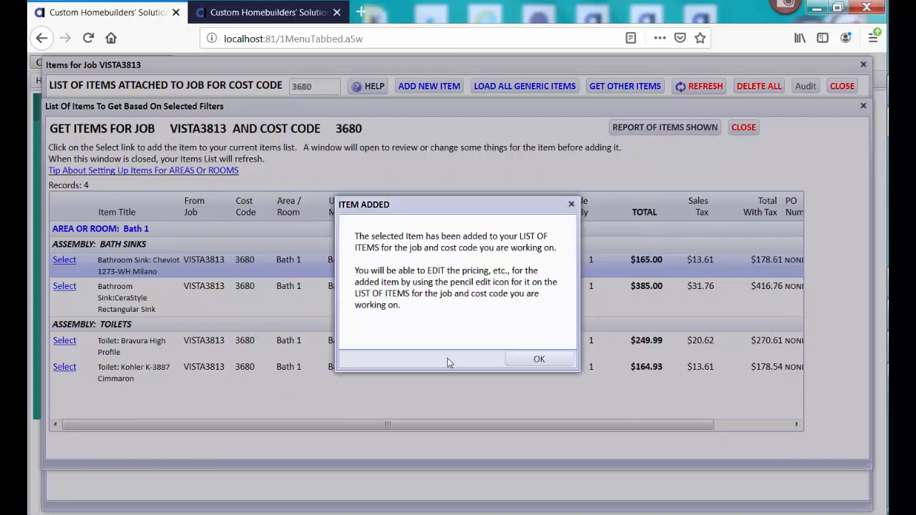
{"action": "left_click", "coordinate": [554, 360]}
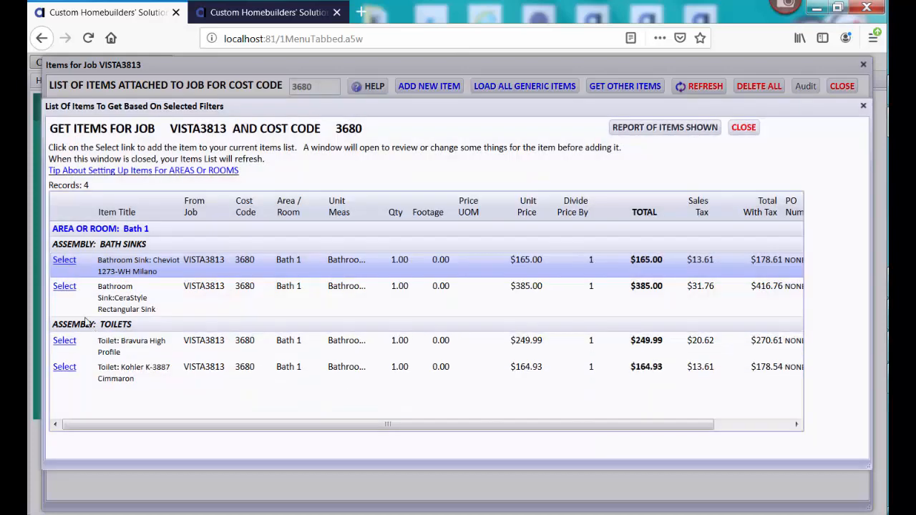
Add a copy of the CeraStyle rectangular bathroom sink to the items list under Bath 2
{"action": "left_click", "coordinate": [67, 290]}
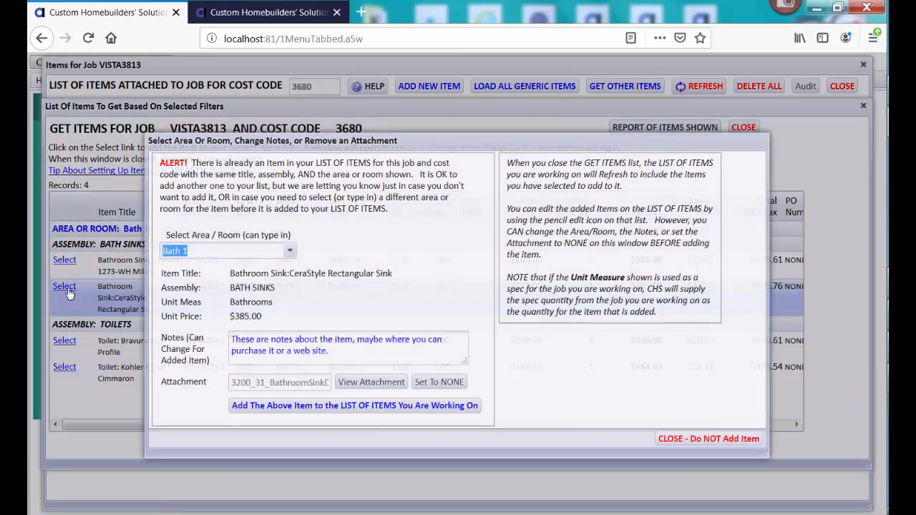
{"action": "left_click", "coordinate": [290, 252]}
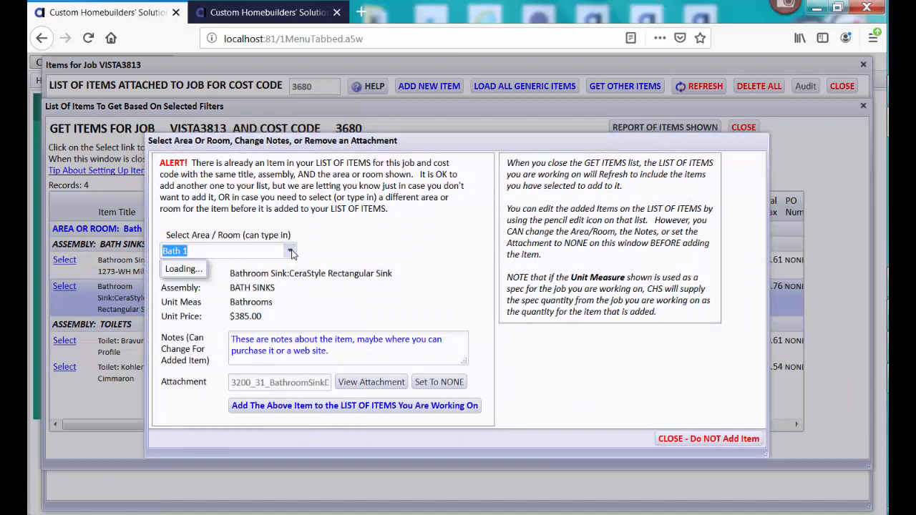
{"action": "left_click", "coordinate": [201, 286]}
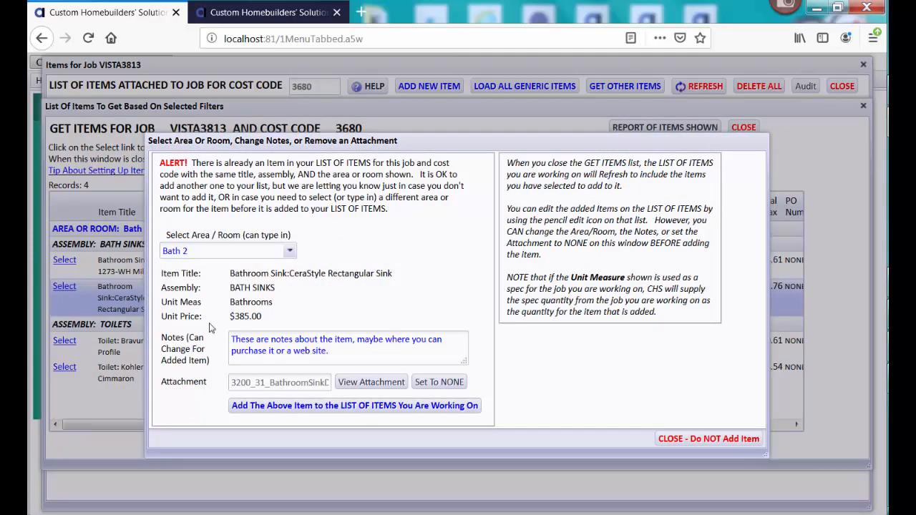
{"action": "left_click", "coordinate": [266, 406]}
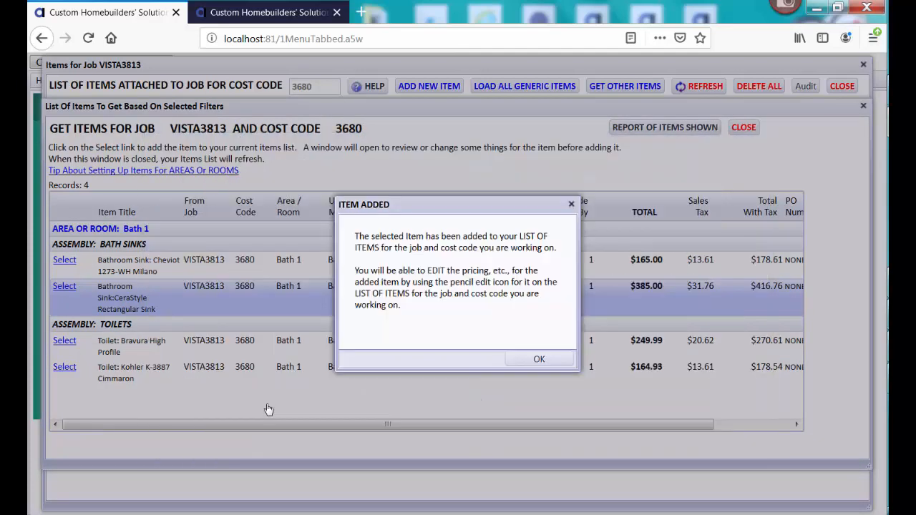
{"action": "left_click", "coordinate": [510, 359]}
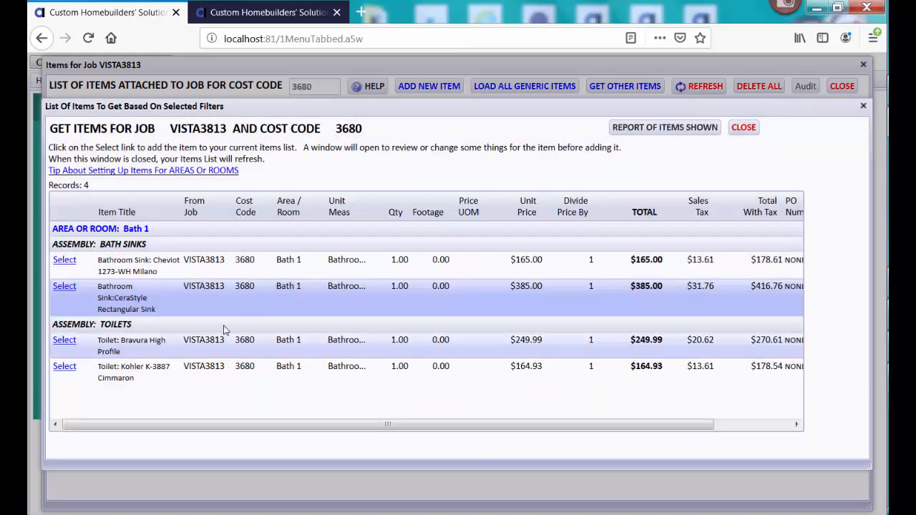
Add a copy of the Bravura High Profile toilet to the items list under Bath 2
{"action": "left_click", "coordinate": [66, 341]}
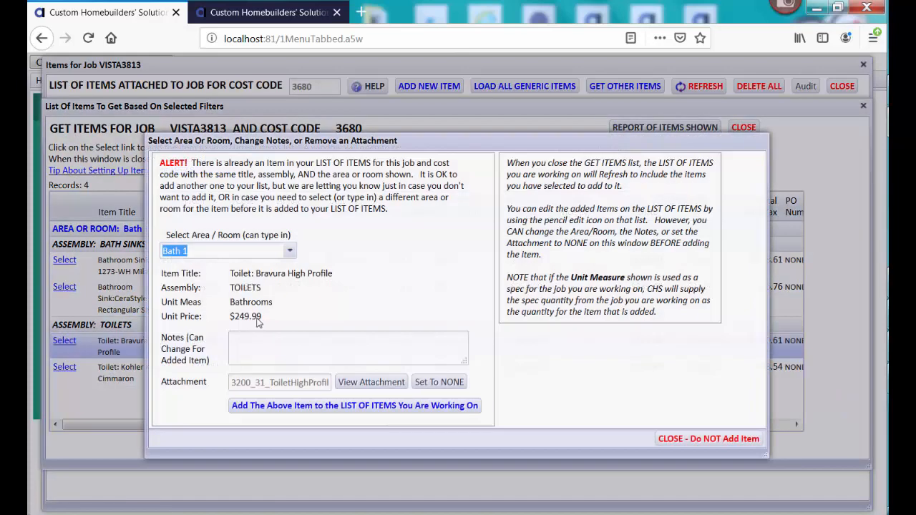
{"action": "left_click", "coordinate": [290, 252]}
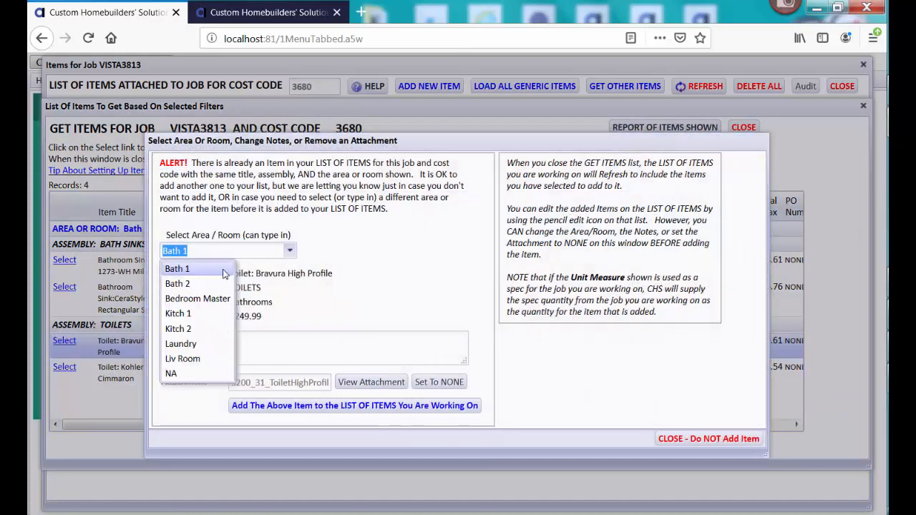
{"action": "left_click", "coordinate": [204, 283]}
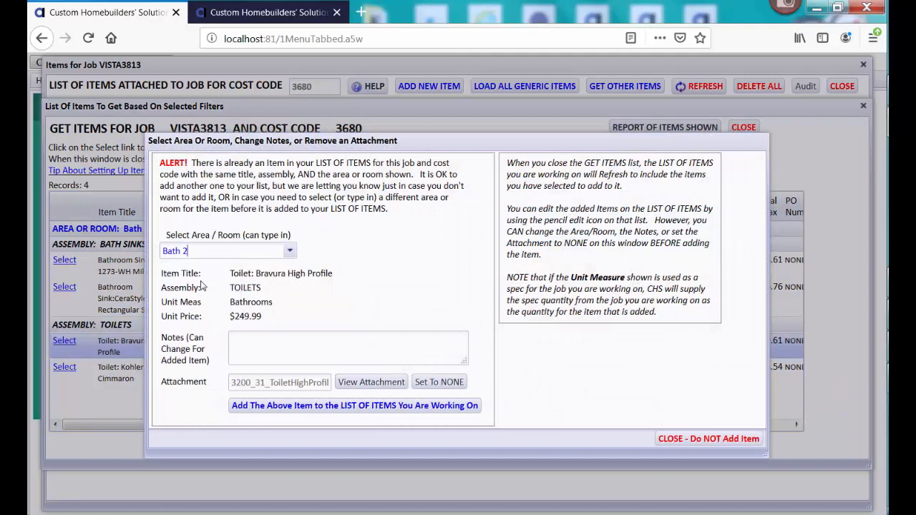
{"action": "left_click", "coordinate": [257, 406]}
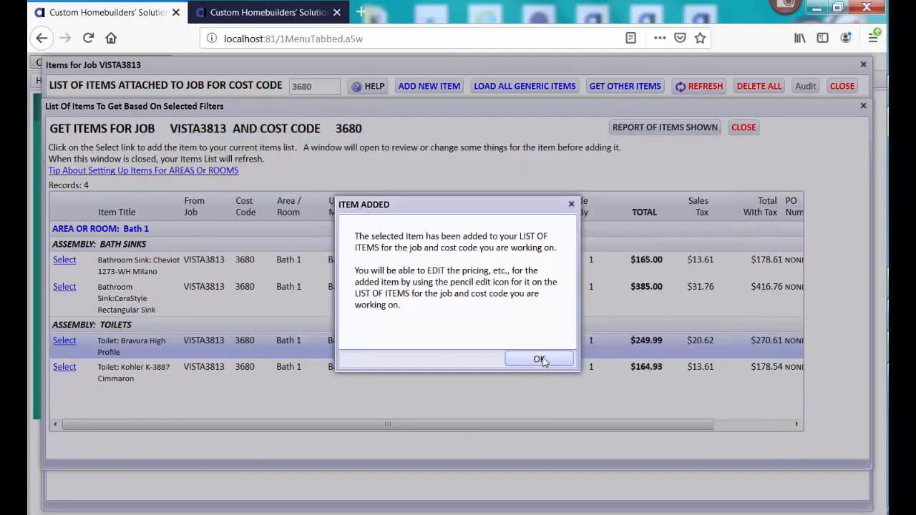
{"action": "left_click", "coordinate": [539, 359]}
Add a copy of the Kohler K-3887 Cimmaron toilet under Bath 2 and return to the job's items list
{"action": "left_click", "coordinate": [64, 368]}
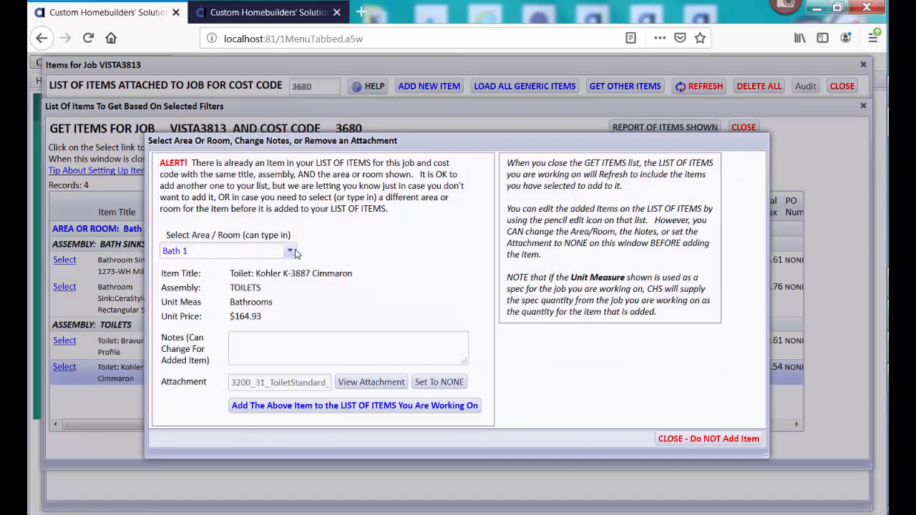
{"action": "left_click", "coordinate": [290, 252]}
{"action": "left_click", "coordinate": [207, 284]}
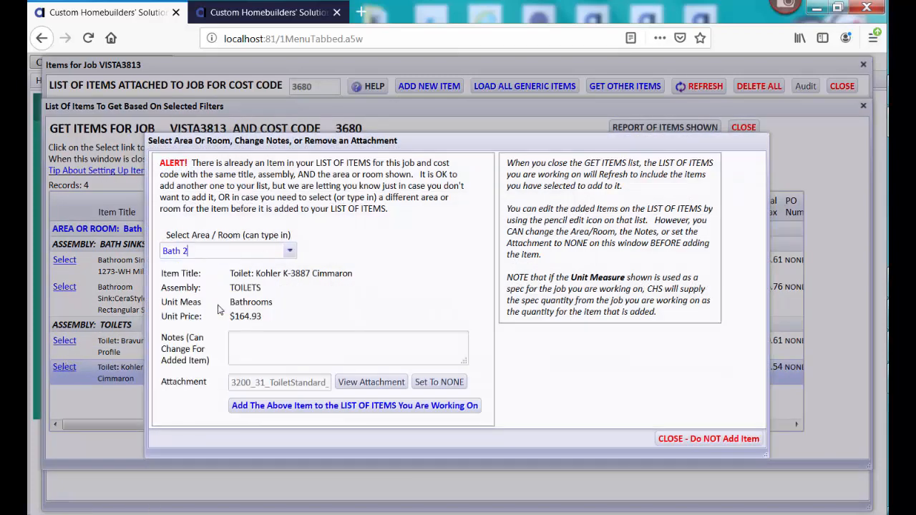
{"action": "left_click", "coordinate": [264, 406]}
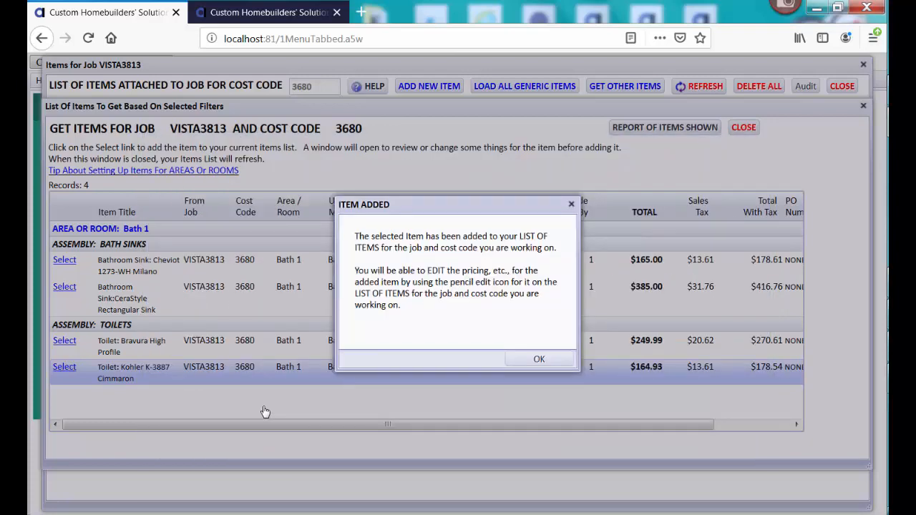
{"action": "left_click", "coordinate": [539, 359]}
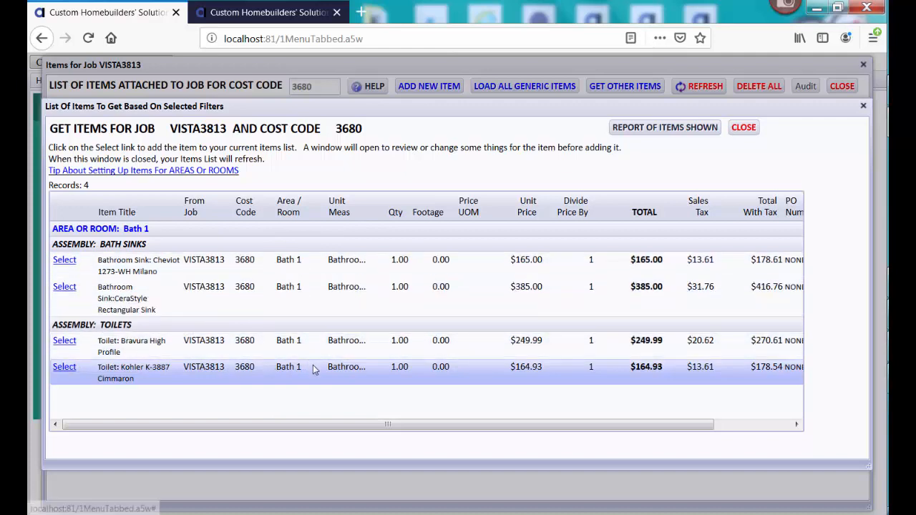
{"action": "left_click", "coordinate": [744, 128]}
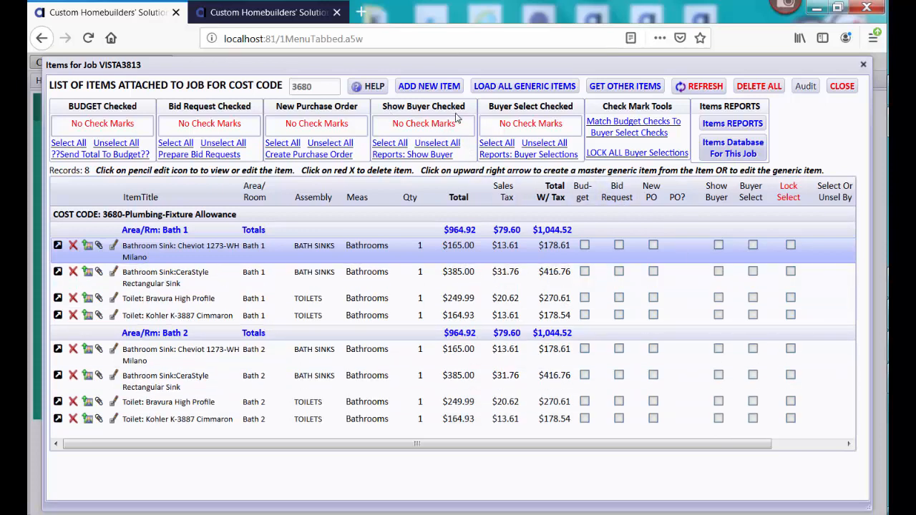
Mark all items of cost code 3680 to show to the buyer
{"action": "left_click", "coordinate": [393, 144]}
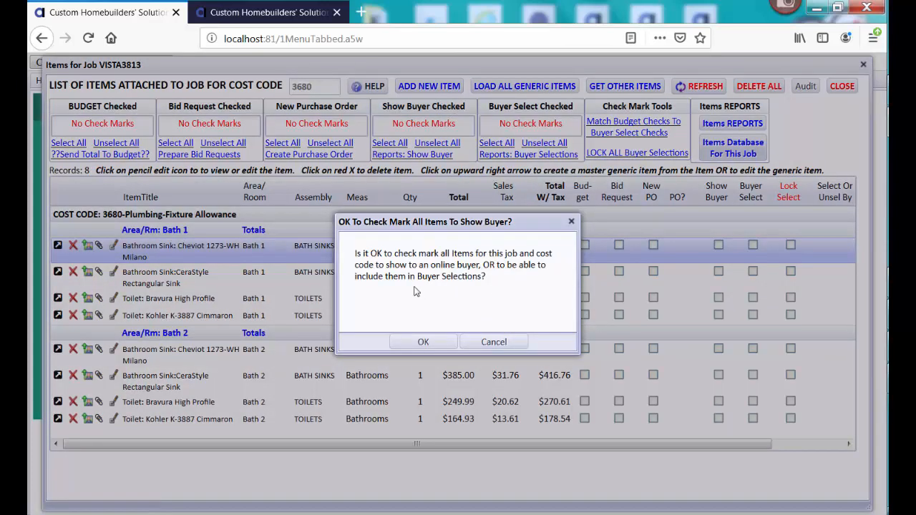
{"action": "left_click", "coordinate": [440, 347]}
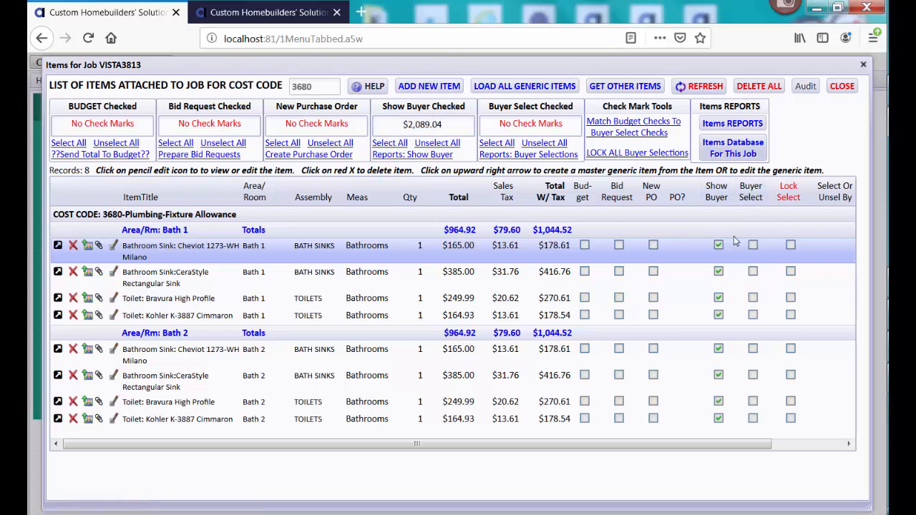
Examine the Show Buyer report with costs and markup for this cost code only, and return to the items list
{"action": "left_click", "coordinate": [496, 143]}
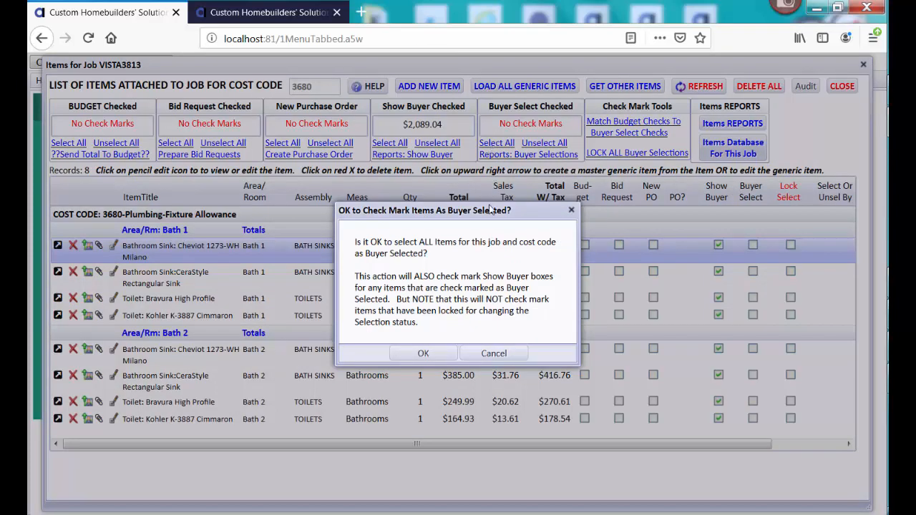
{"action": "left_click", "coordinate": [496, 352]}
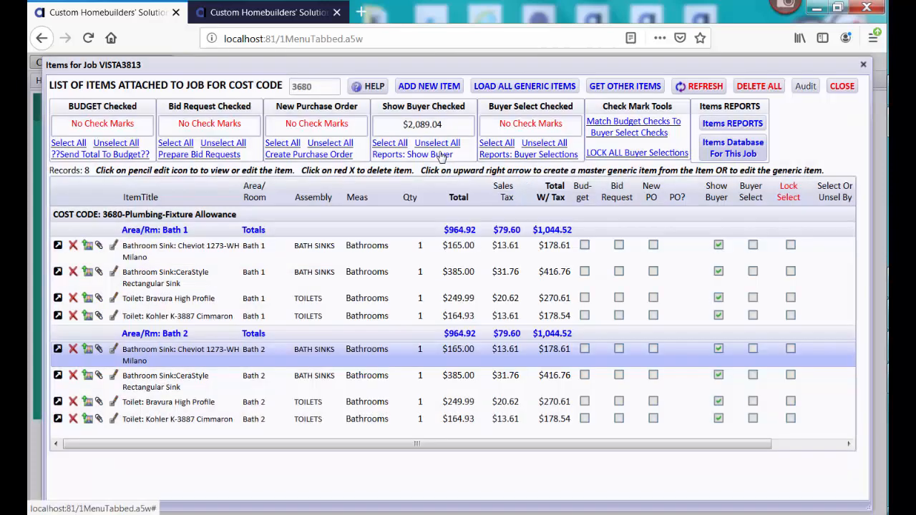
{"action": "left_click", "coordinate": [441, 156]}
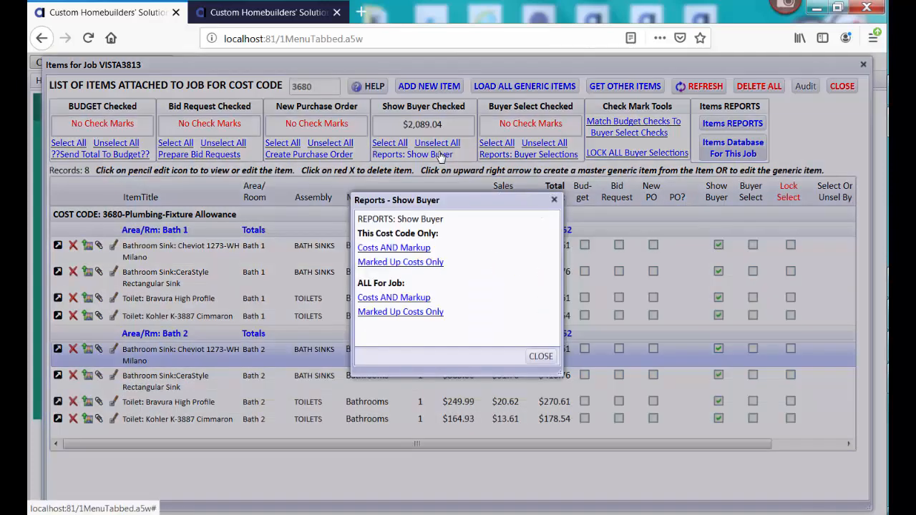
{"action": "left_click", "coordinate": [388, 262]}
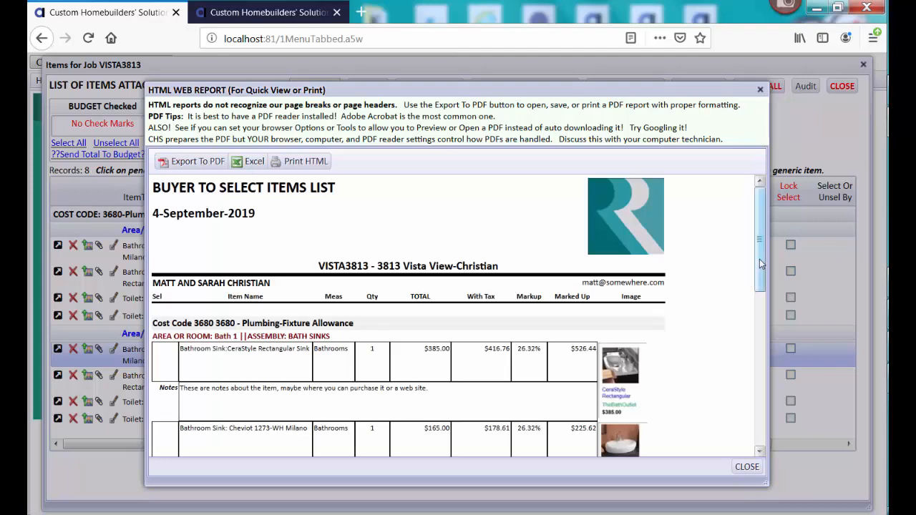
{"action": "scroll", "coordinate": [760, 290], "scroll_direction": "down", "scroll_amount": 4}
{"action": "mouse_move", "coordinate": [765, 335]}
{"action": "left_mouse_down"}
{"action": "mouse_move", "coordinate": [762, 362]}
{"action": "mouse_move", "coordinate": [759, 335]}
{"action": "left_mouse_up"}
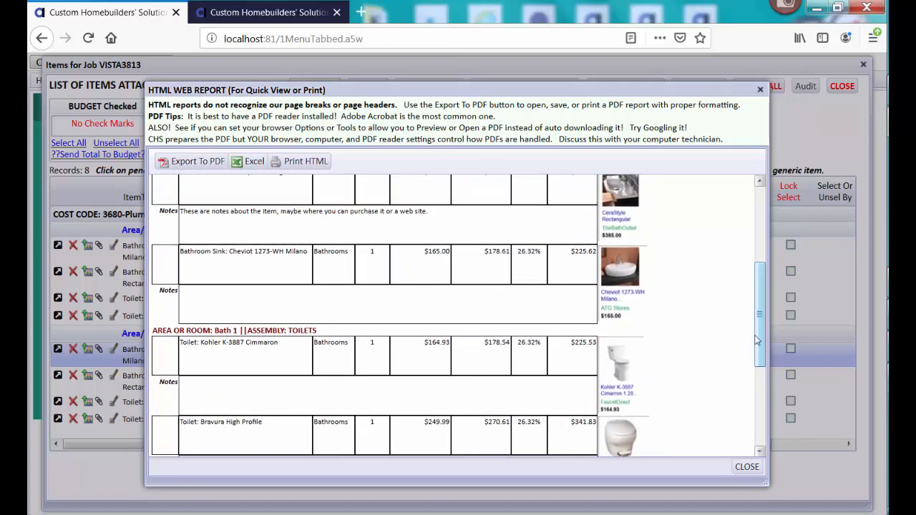
{"action": "left_click", "coordinate": [747, 467]}
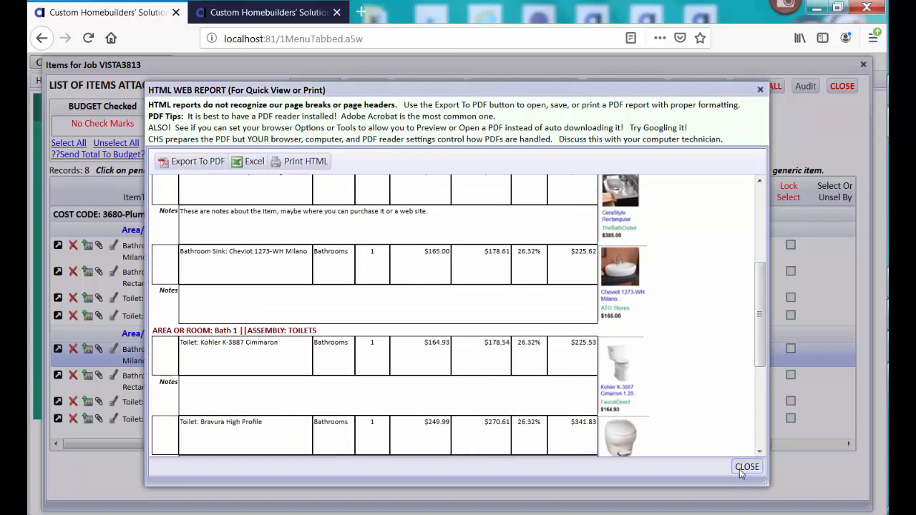
{"action": "left_click", "coordinate": [739, 469]}
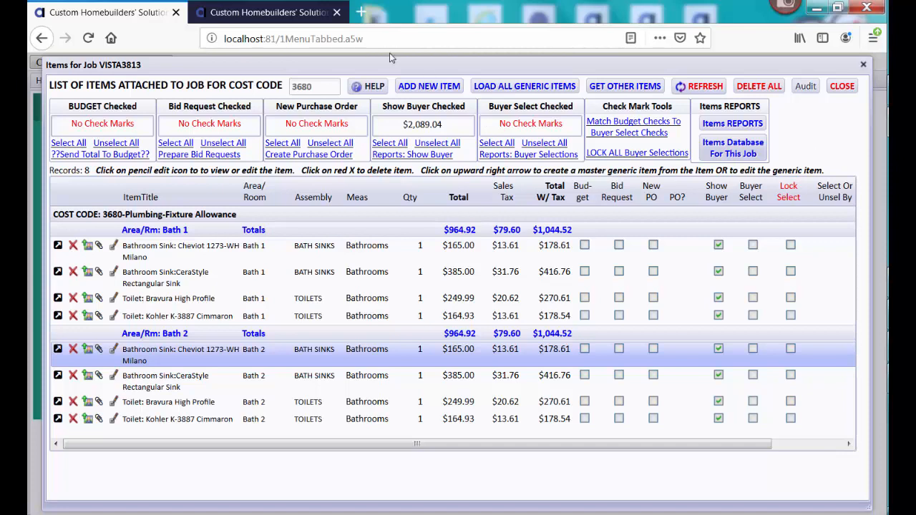
Switch to the home buyer's portal, extend the session, and open the buyer selections in an enlarged, repositioned window
{"action": "left_click", "coordinate": [309, 16]}
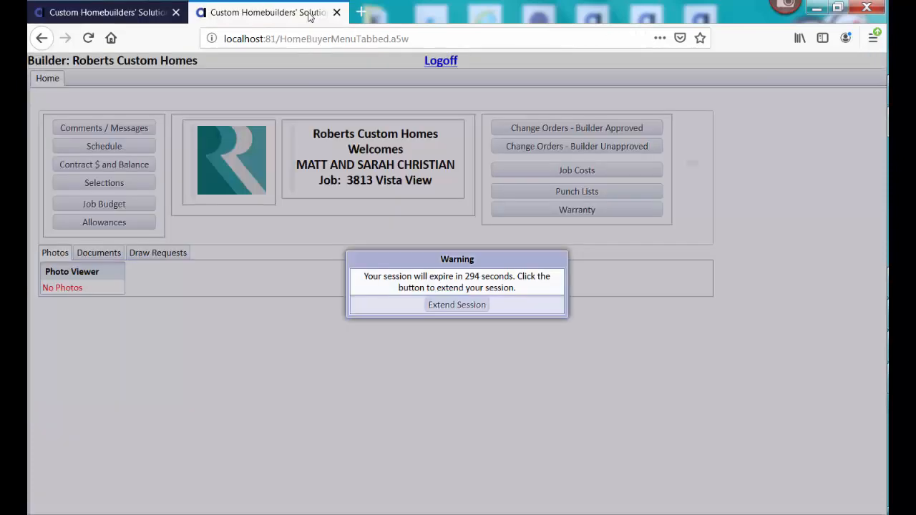
{"action": "left_click", "coordinate": [436, 304]}
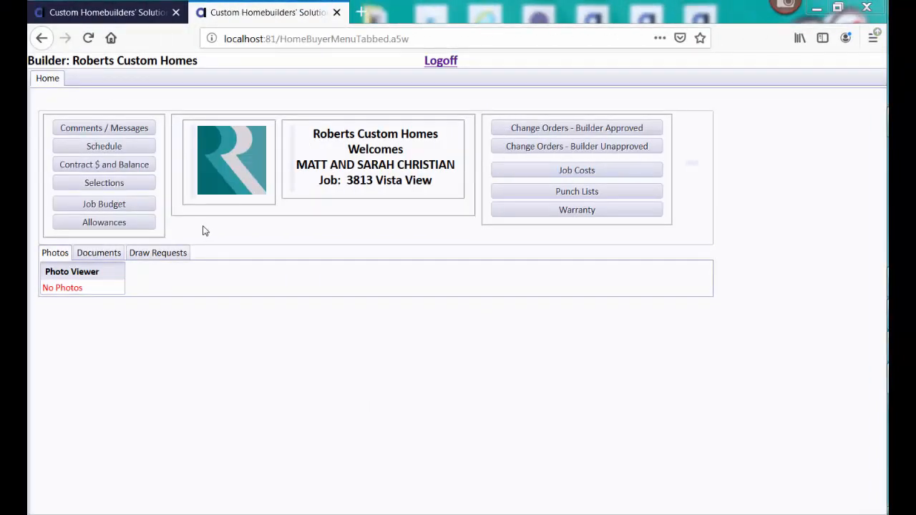
{"action": "left_click", "coordinate": [139, 184]}
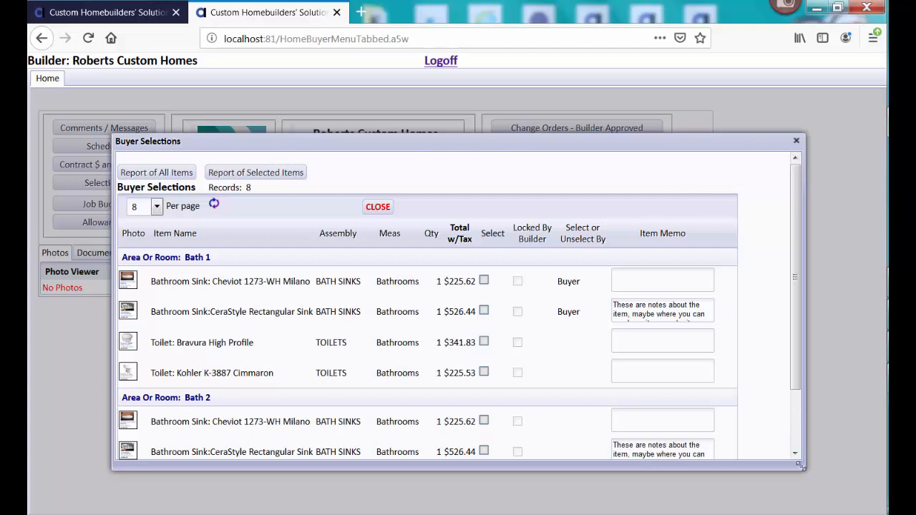
{"action": "left_click_drag", "start_coordinate": [801, 466], "coordinate": [813, 499]}
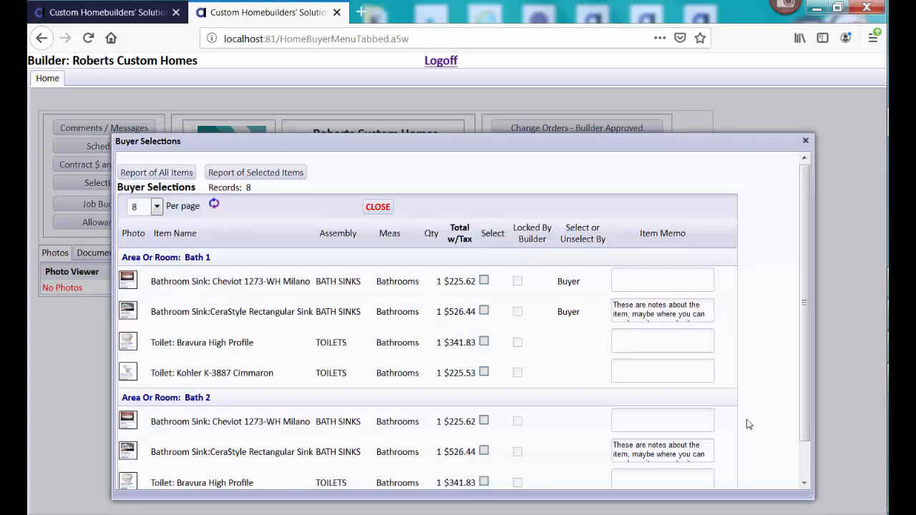
{"action": "left_click_drag", "start_coordinate": [559, 136], "coordinate": [539, 83]}
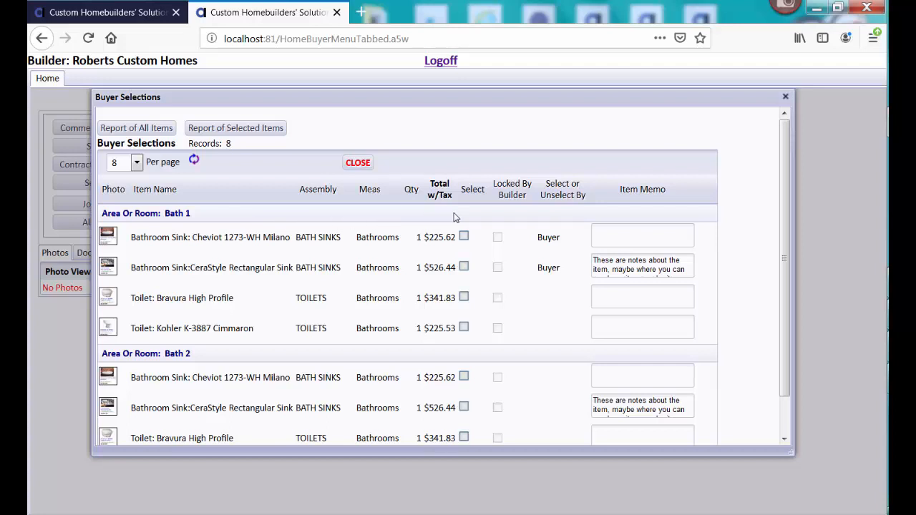
Select the CeraStyle rectangular sink and the Bravura High Profile toilet for Bath 1, viewing the sink's photo
{"action": "left_click", "coordinate": [464, 265]}
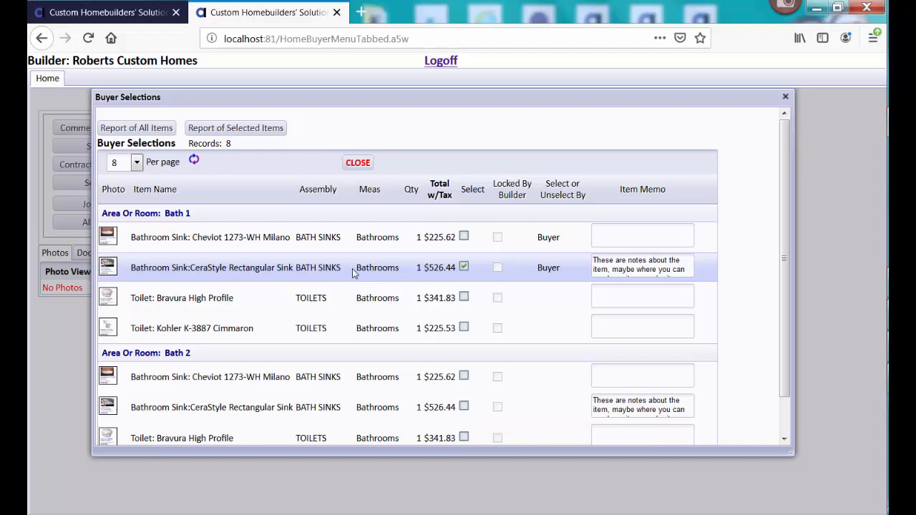
{"action": "left_click", "coordinate": [108, 266]}
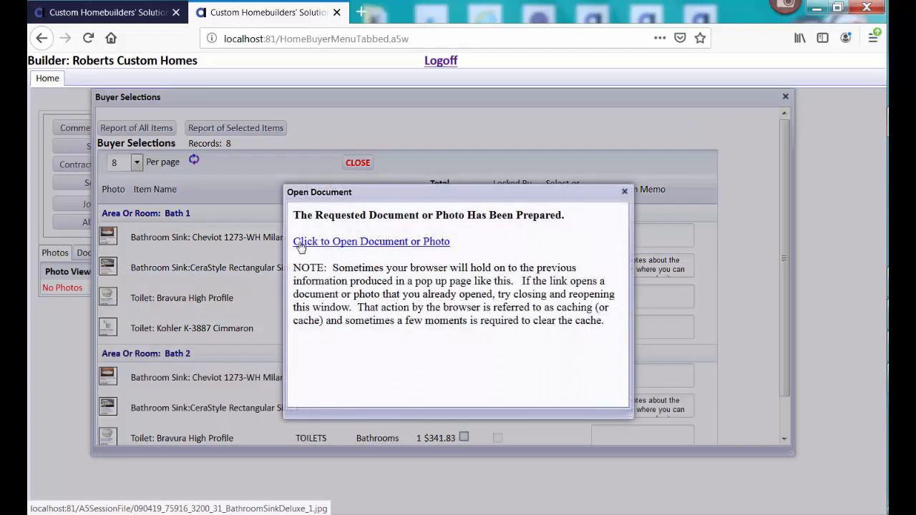
{"action": "left_click", "coordinate": [301, 247]}
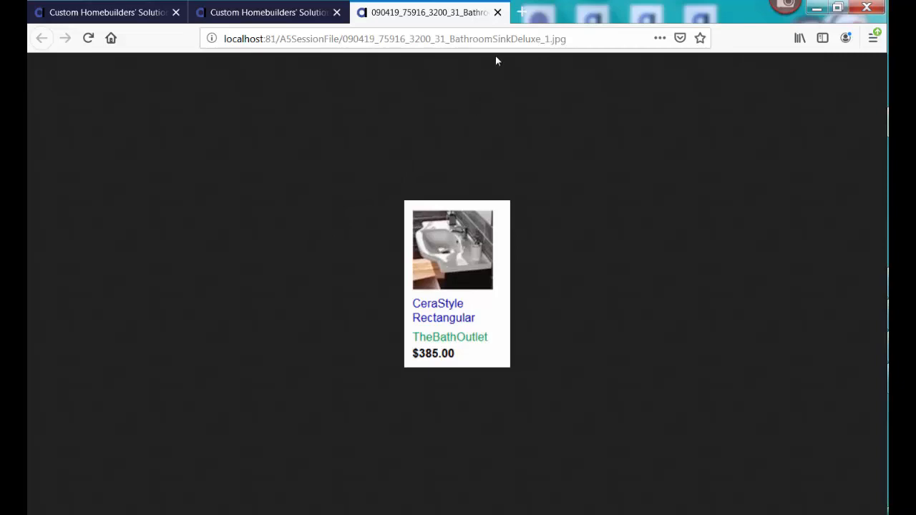
{"action": "left_click", "coordinate": [498, 12]}
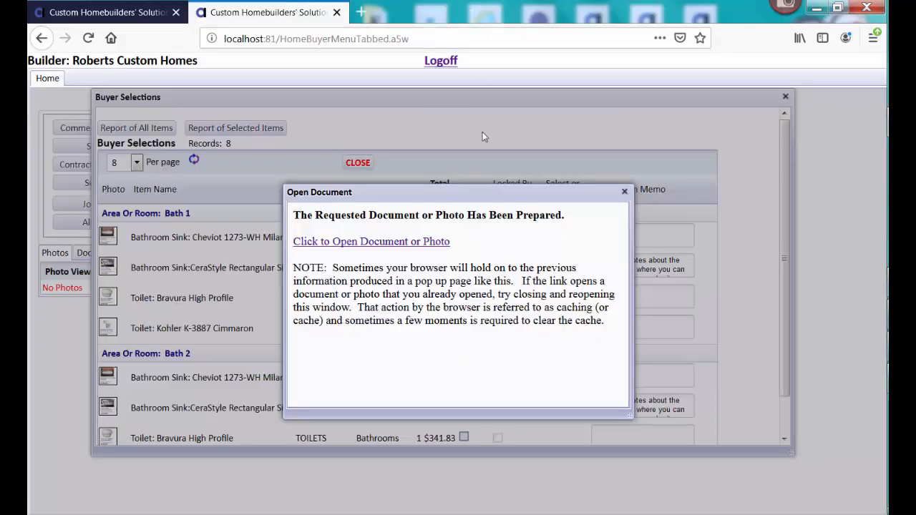
{"action": "left_click", "coordinate": [625, 192]}
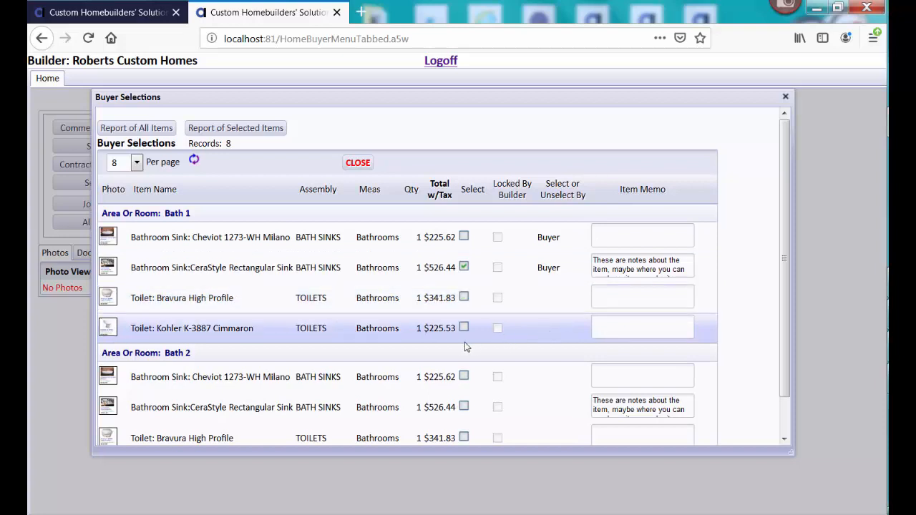
{"action": "left_click", "coordinate": [464, 299]}
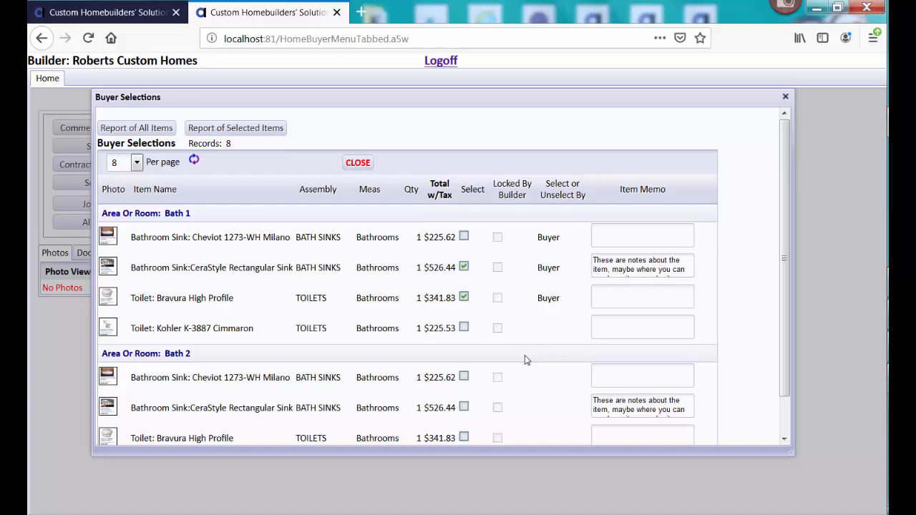
Review the buyer's reports of all items and of selected items, and close the buyer selections
{"action": "left_click", "coordinate": [145, 129]}
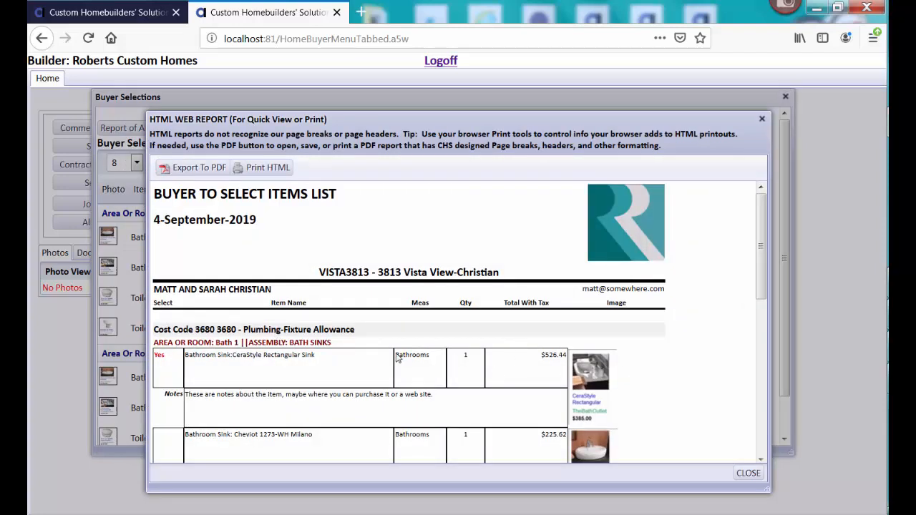
{"action": "left_click", "coordinate": [749, 473]}
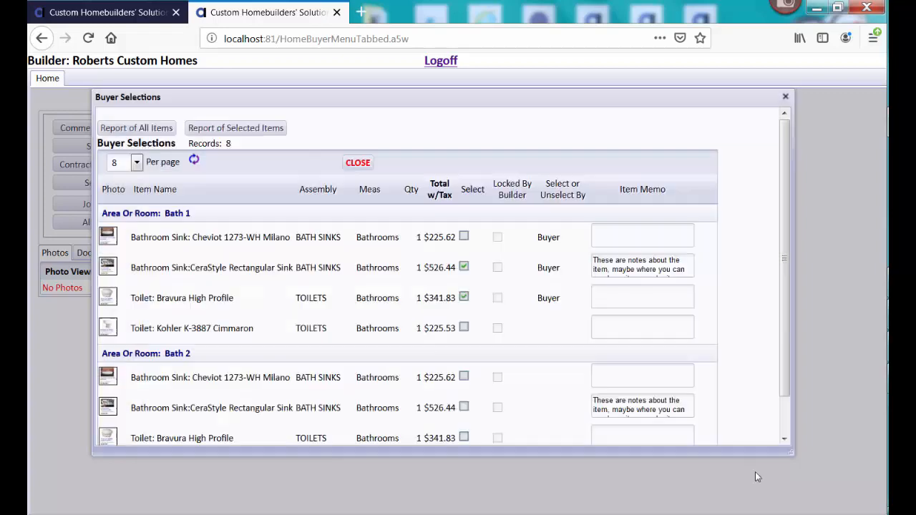
{"action": "left_click", "coordinate": [254, 133]}
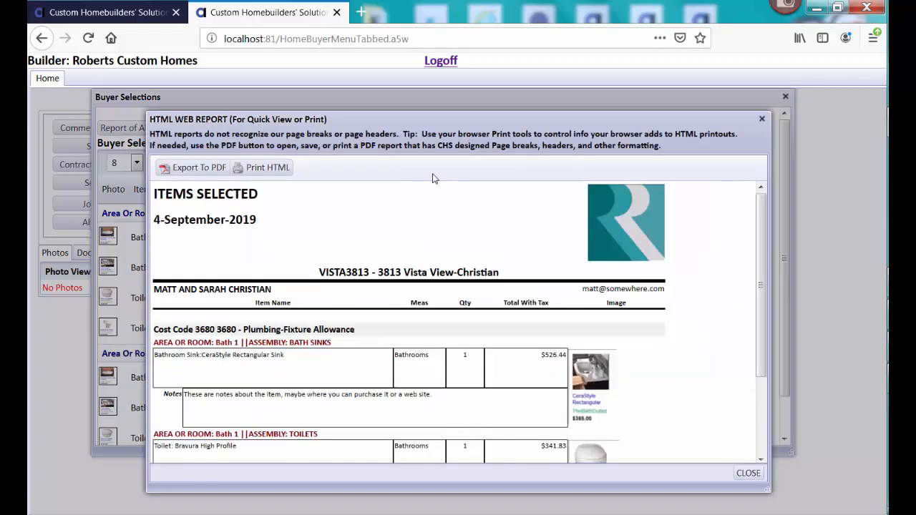
{"action": "left_click_drag", "start_coordinate": [763, 269], "coordinate": [758, 367]}
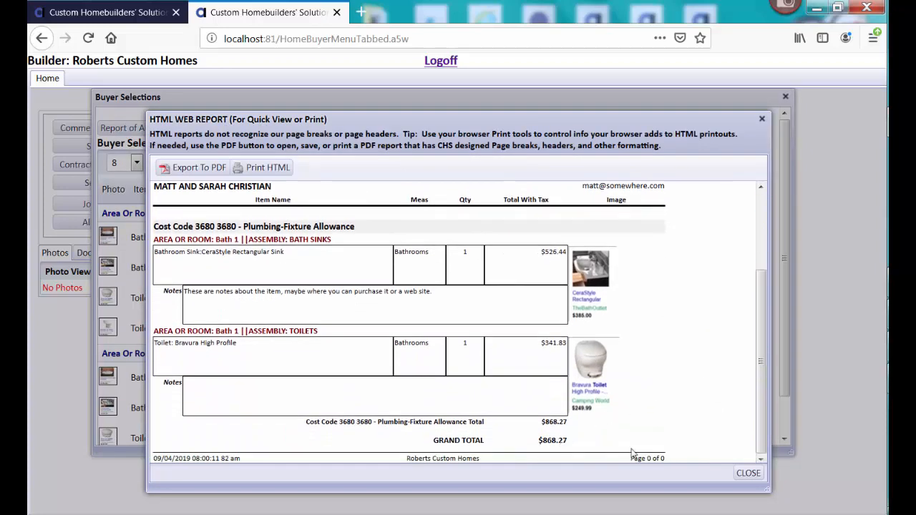
{"action": "left_click", "coordinate": [746, 475]}
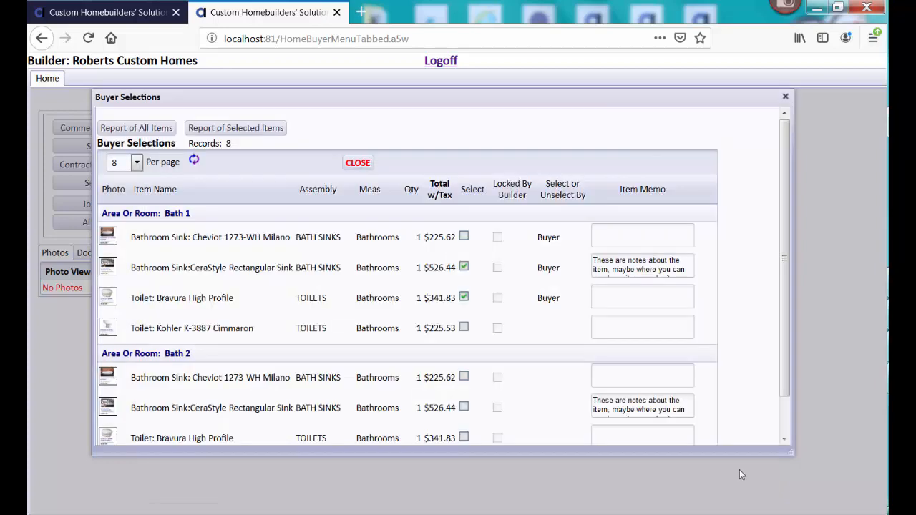
{"action": "left_click", "coordinate": [358, 163]}
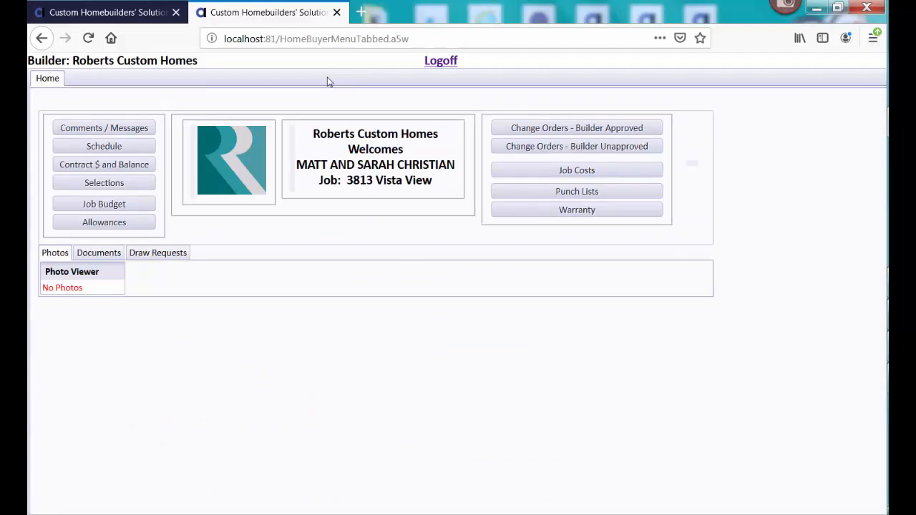
Refresh the builder's job items list and mark the Bath 2 Cheviot sink and Kohler K-3887 Cimmaron toilet as buyer selected
{"action": "left_click", "coordinate": [111, 13]}
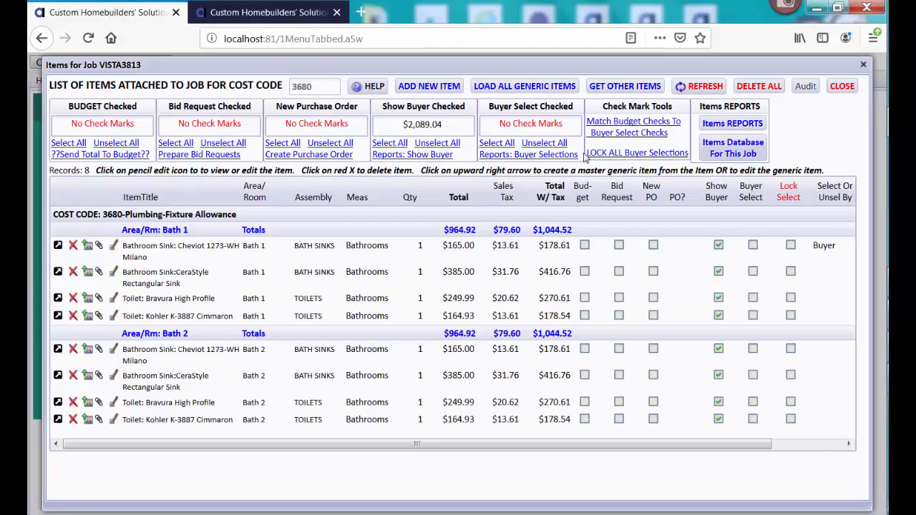
{"action": "left_click", "coordinate": [699, 91]}
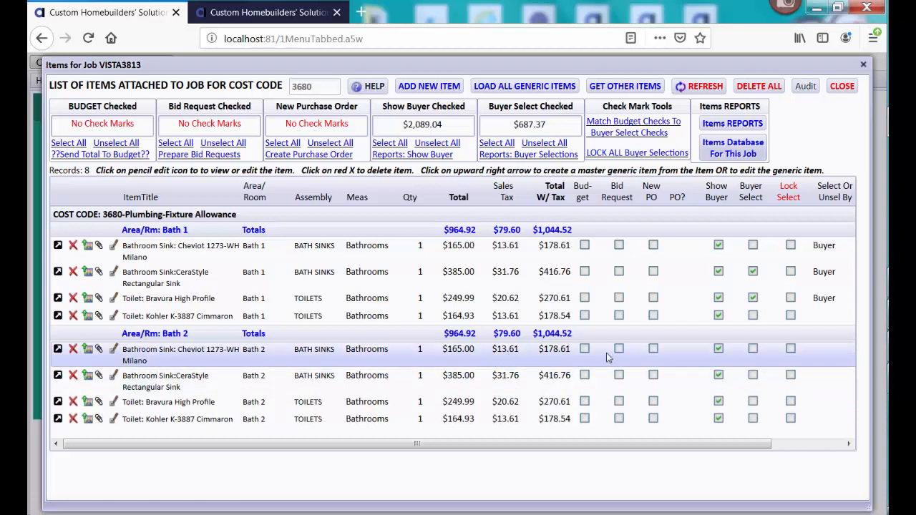
{"action": "left_click", "coordinate": [753, 350]}
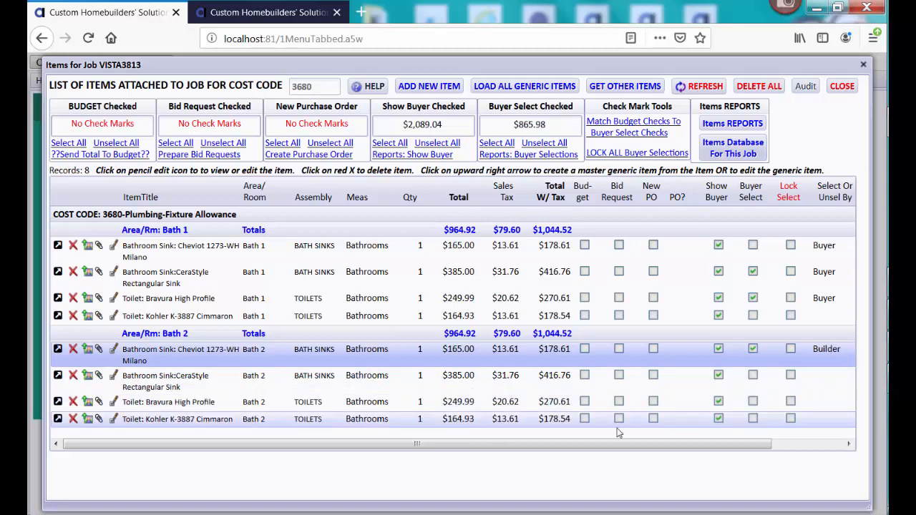
{"action": "left_click", "coordinate": [753, 420]}
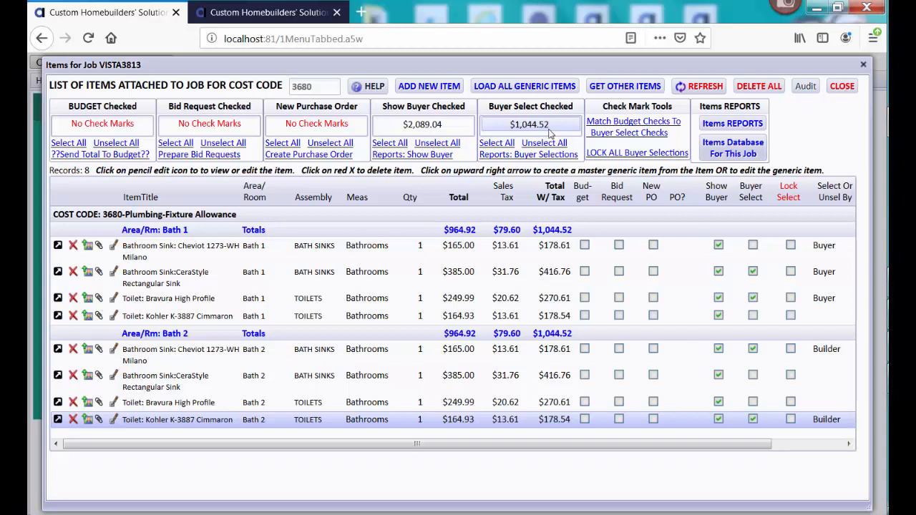
Review the Buyer Select Items report with marked-up costs only for this cost code, and return to the items list
{"action": "left_click", "coordinate": [518, 155]}
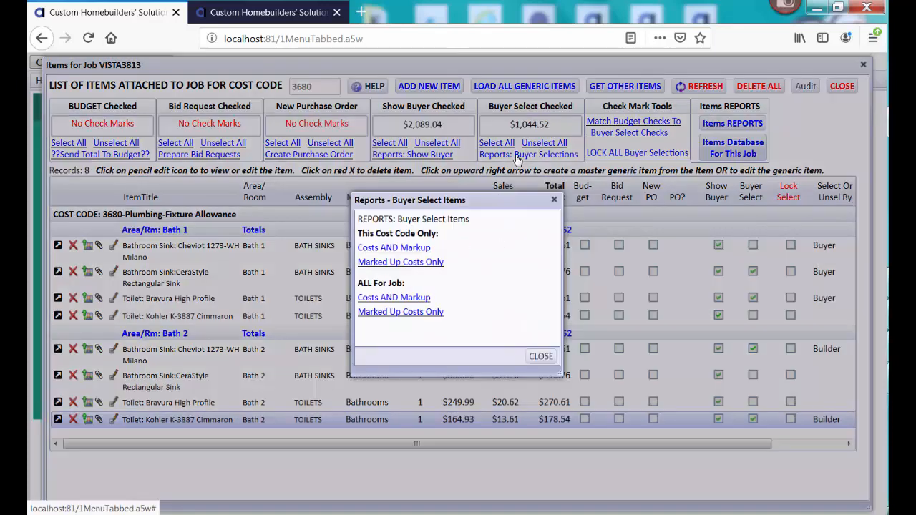
{"action": "left_click", "coordinate": [431, 263]}
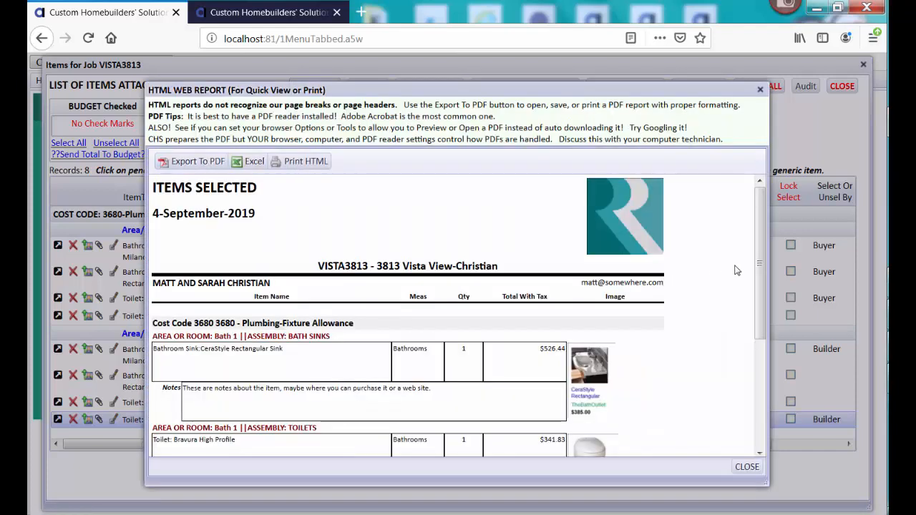
{"action": "mouse_move", "coordinate": [763, 271]}
{"action": "left_mouse_down"}
{"action": "mouse_move", "coordinate": [761, 362]}
{"action": "mouse_move", "coordinate": [759, 276]}
{"action": "left_mouse_up"}
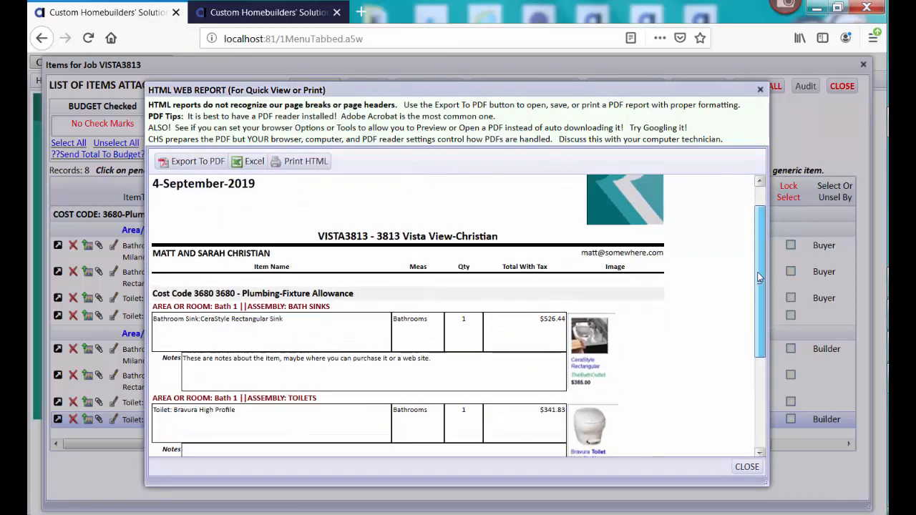
{"action": "left_click", "coordinate": [747, 467]}
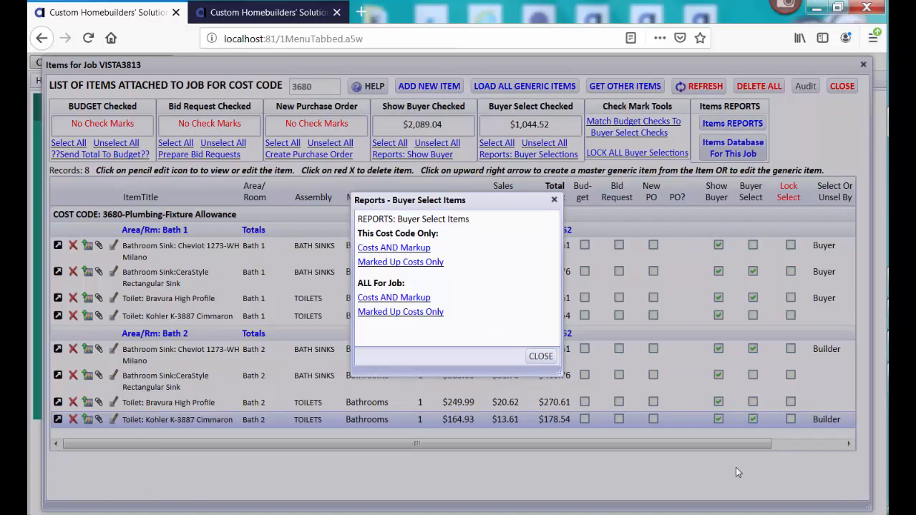
{"action": "left_click", "coordinate": [541, 357]}
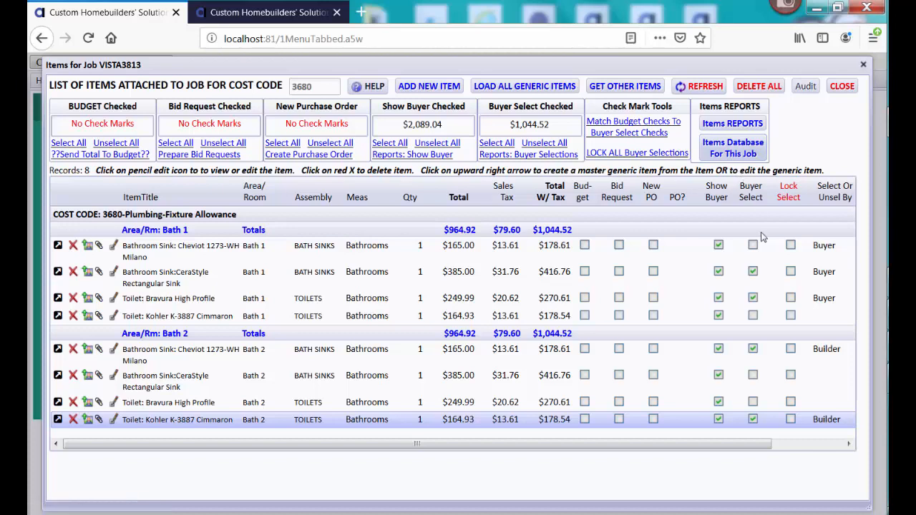
Match the budget check marks to the buyer-selected items for cost code 3680
{"action": "left_click", "coordinate": [636, 133]}
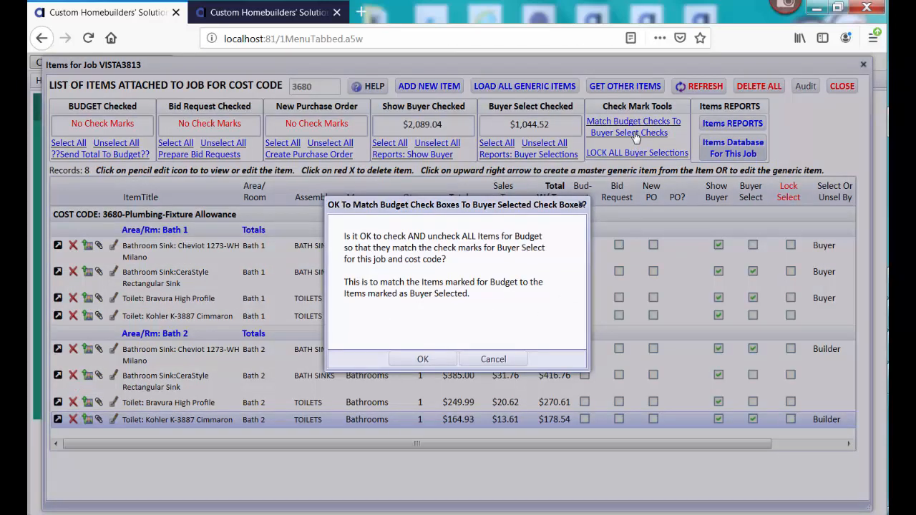
{"action": "left_click", "coordinate": [423, 359]}
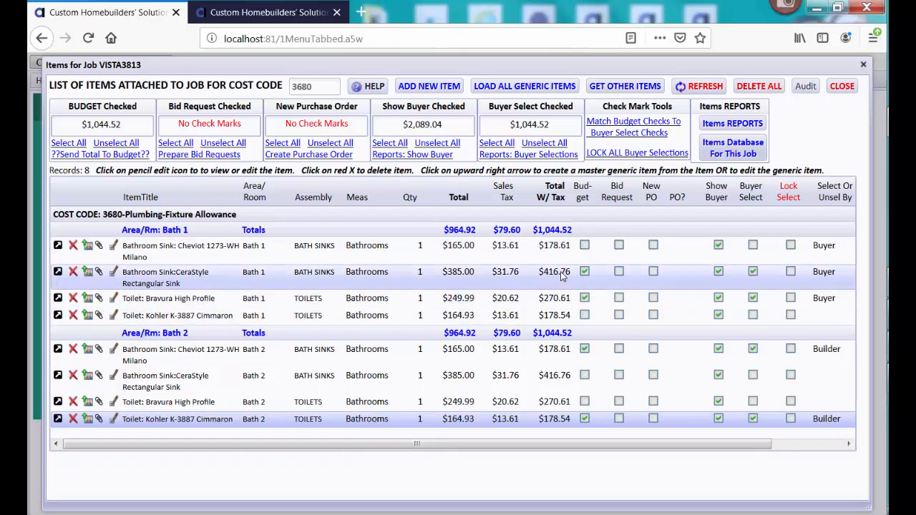
Lock all buyer selections for cost code 3680 and mark the four buyer-selected Bath 1 and Bath 2 items for a new purchase order
{"action": "left_click", "coordinate": [650, 153]}
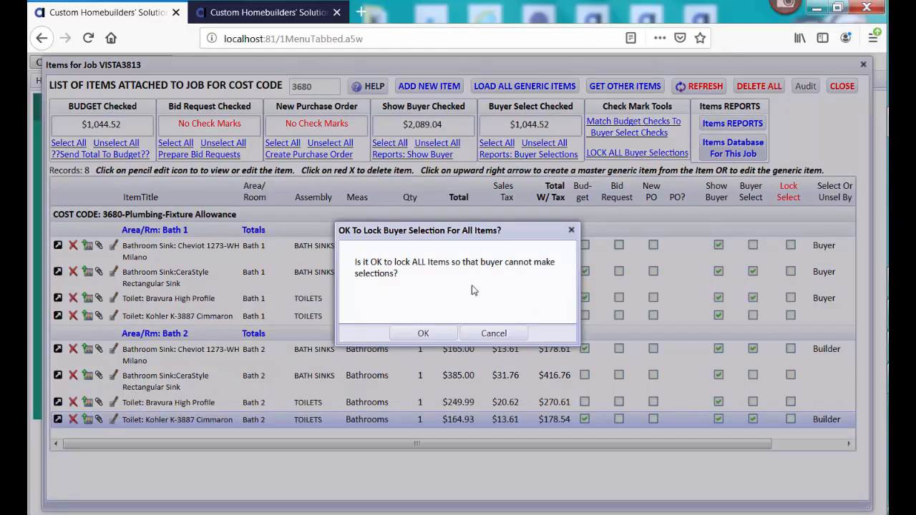
{"action": "left_click", "coordinate": [427, 333]}
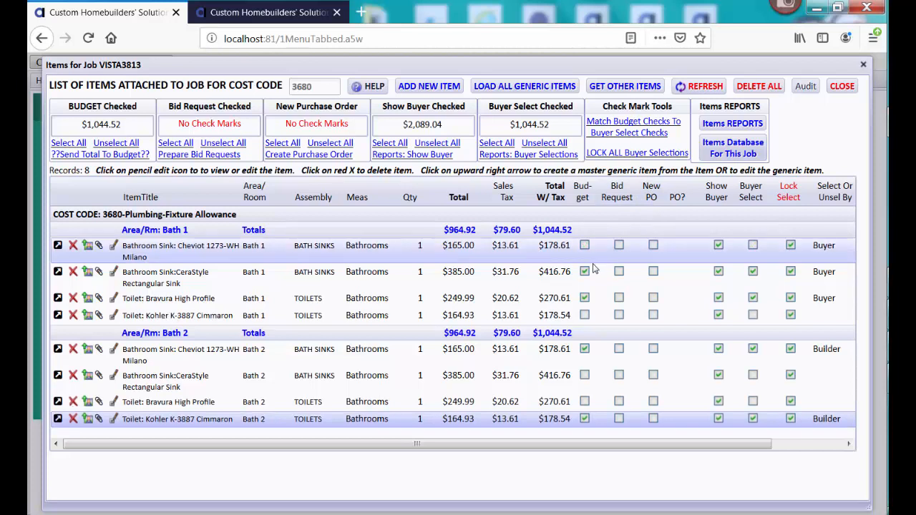
{"action": "left_click", "coordinate": [653, 272]}
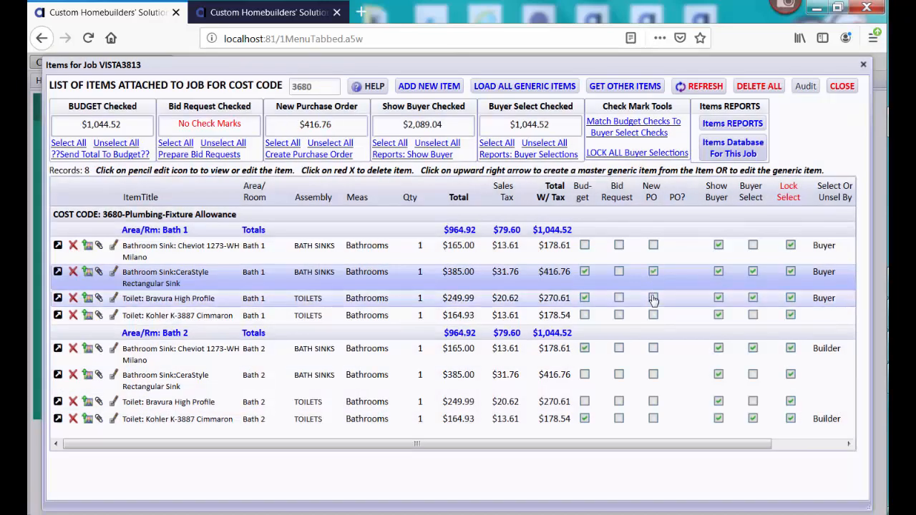
{"action": "left_click", "coordinate": [653, 299]}
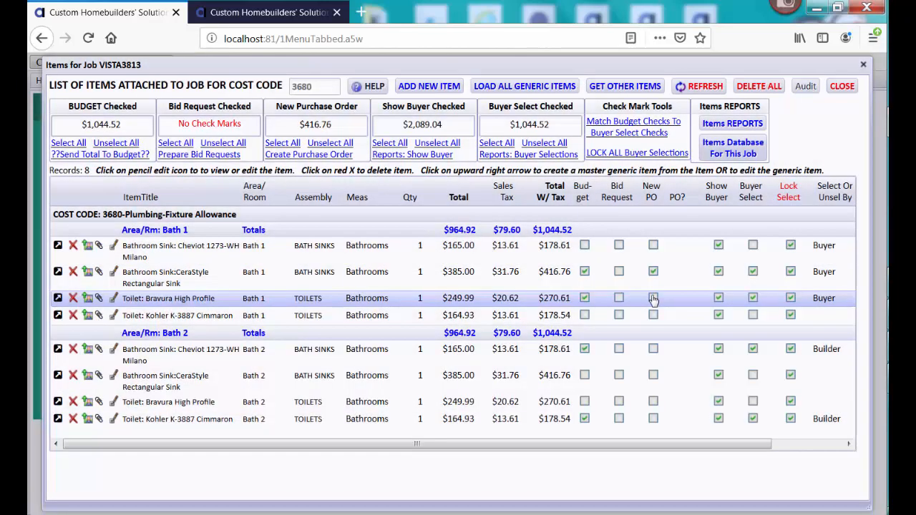
{"action": "left_click", "coordinate": [653, 348]}
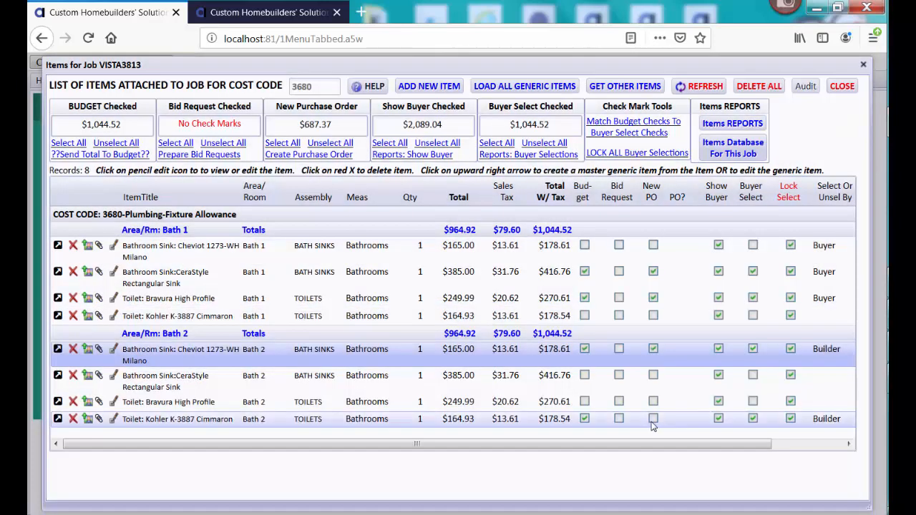
{"action": "left_click", "coordinate": [653, 419]}
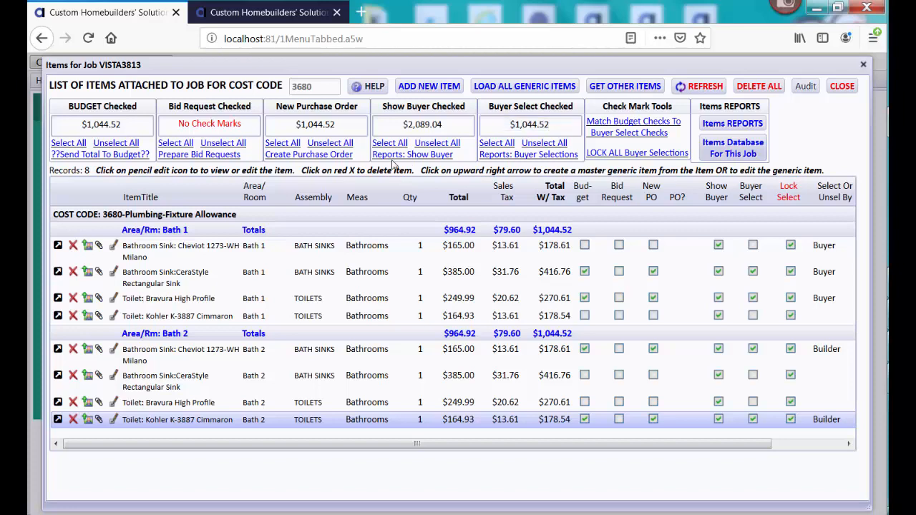
Create a purchase order from the marked items for vendor FERGUSON ENTERPRISES INC 245
{"action": "left_click", "coordinate": [339, 158]}
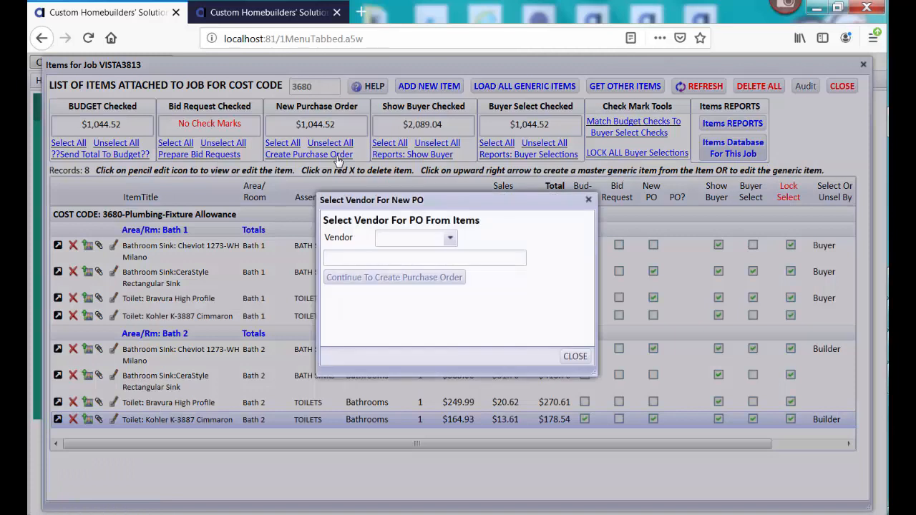
{"action": "type", "text": "fer"}
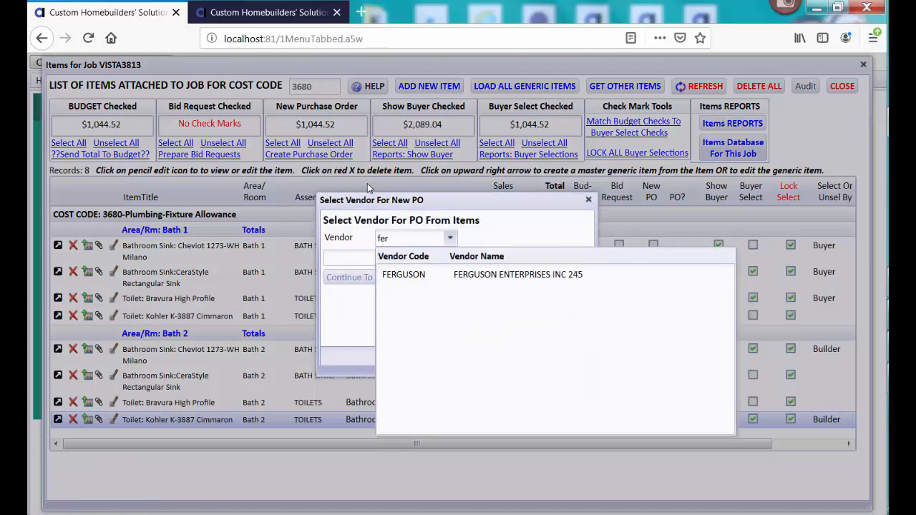
{"action": "left_click", "coordinate": [508, 275]}
{"action": "left_click", "coordinate": [440, 279]}
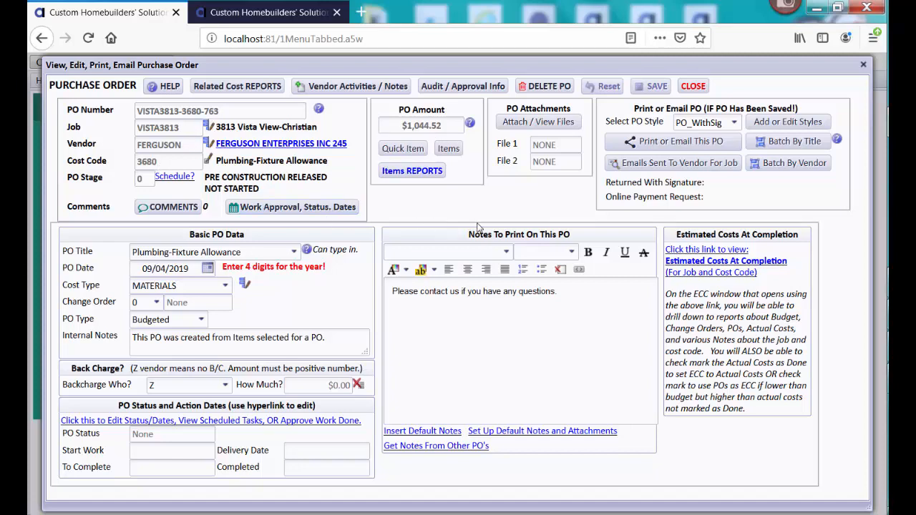
Sign the purchase order with the stored signature and generate its PDF in the PO_WithSig style
{"action": "left_click", "coordinate": [679, 144]}
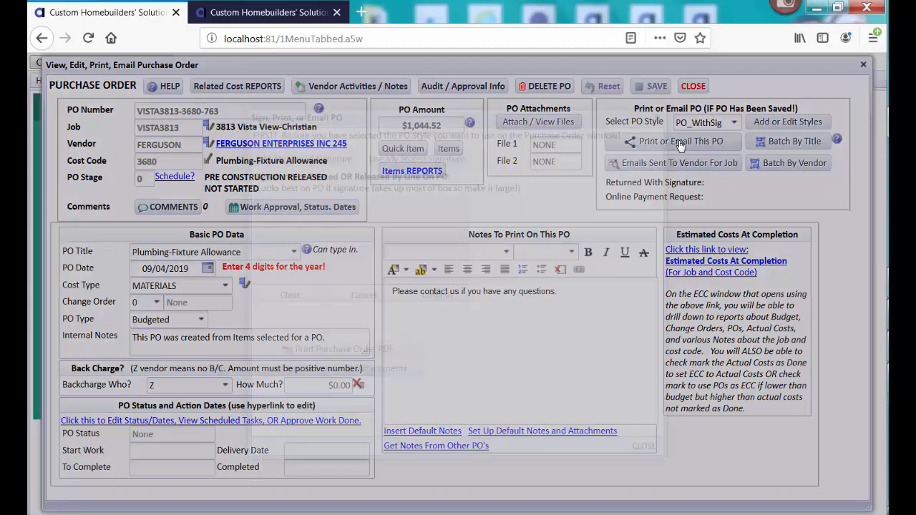
{"action": "left_click", "coordinate": [438, 159]}
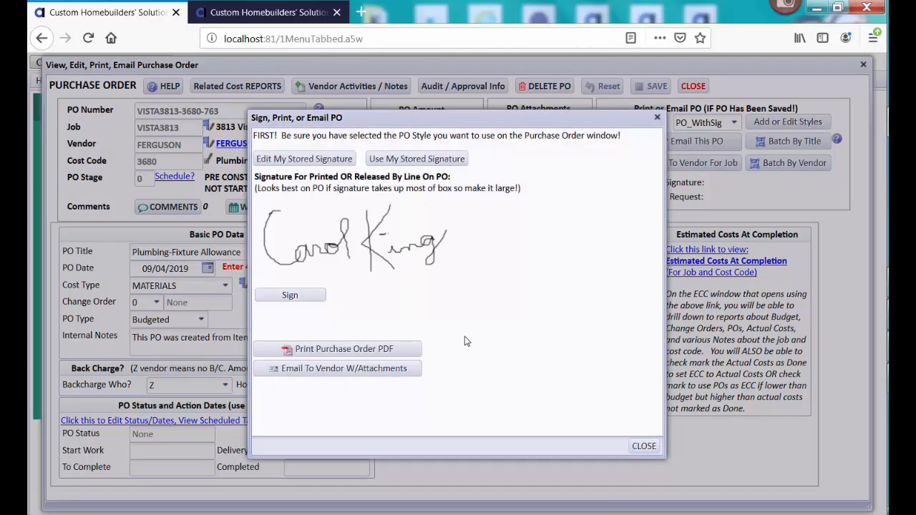
{"action": "left_click", "coordinate": [356, 349]}
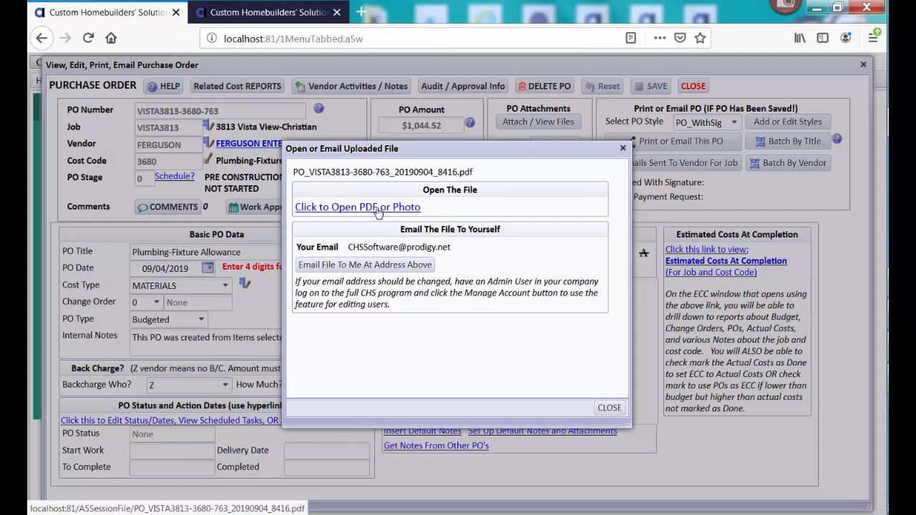
Examine the items and total on the purchase order PDF, and return to the job items list
{"action": "left_click", "coordinate": [378, 208]}
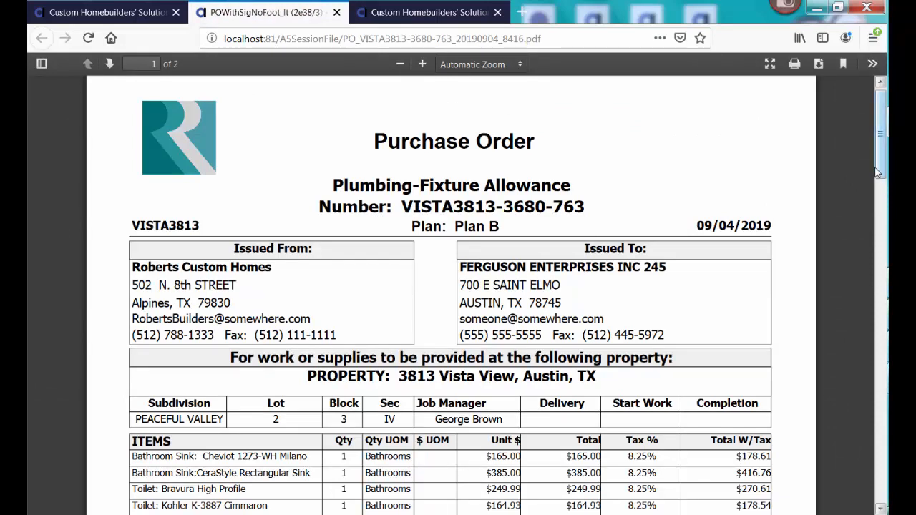
{"action": "scroll", "coordinate": [880, 171], "scroll_direction": "down", "scroll_amount": 5}
{"action": "scroll", "coordinate": [829, 292], "scroll_direction": "up", "scroll_amount": 2}
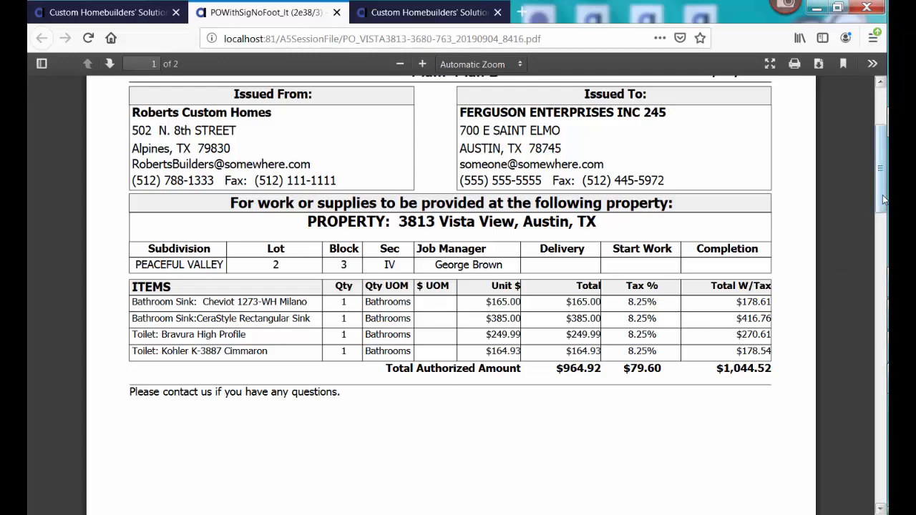
{"action": "left_click_drag", "start_coordinate": [881, 197], "coordinate": [866, 115]}
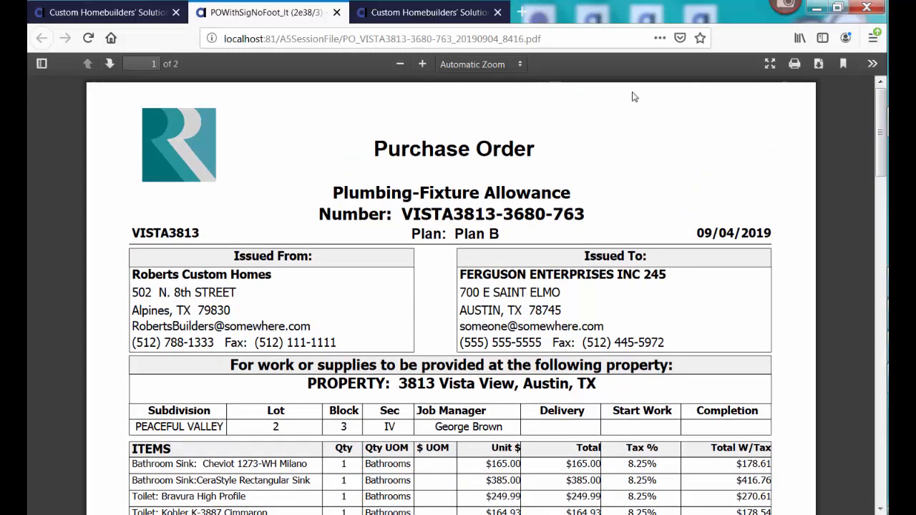
{"action": "left_click", "coordinate": [337, 12]}
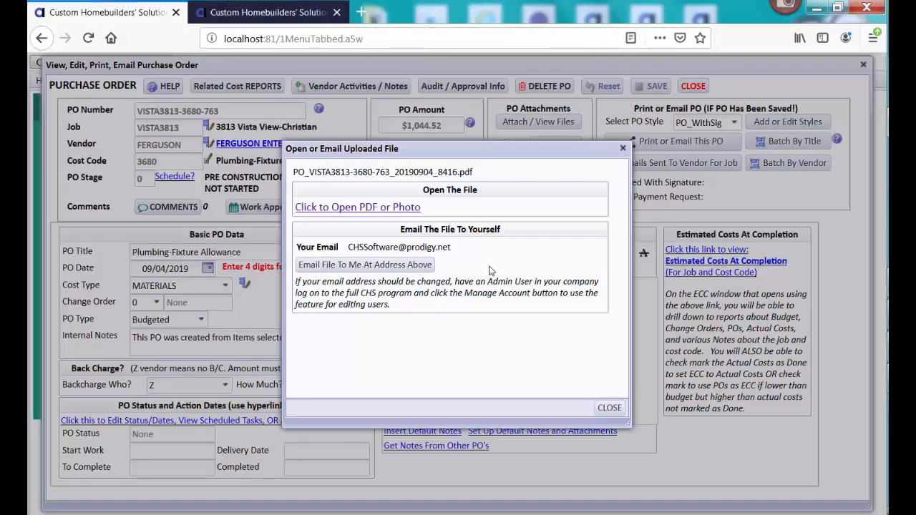
{"action": "left_click", "coordinate": [608, 407]}
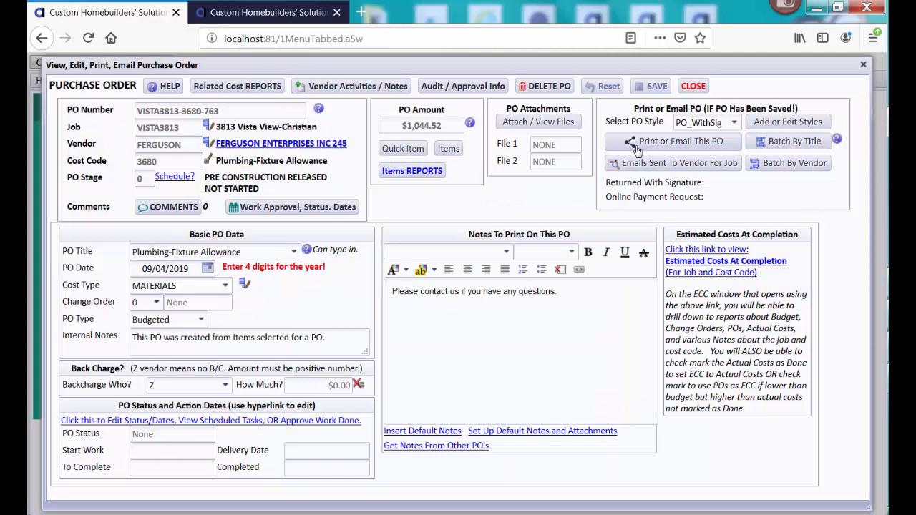
{"action": "left_click", "coordinate": [685, 86]}
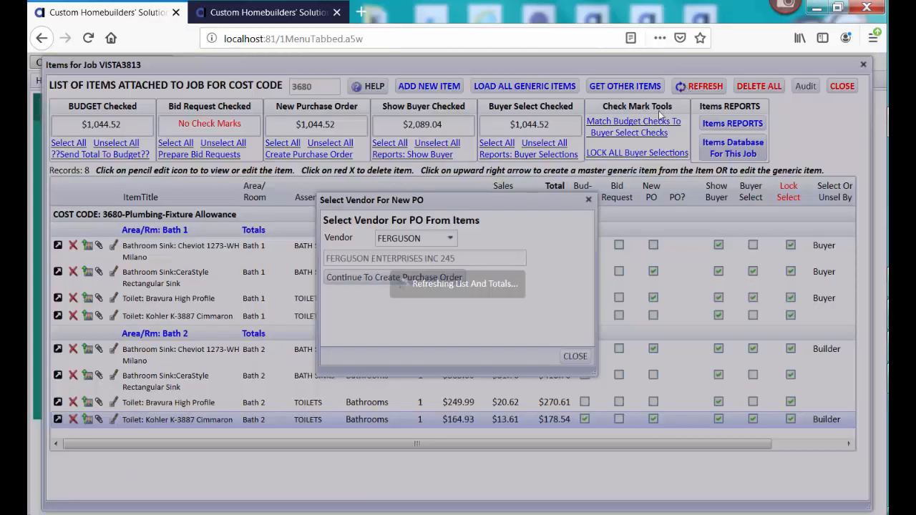
{"action": "left_click", "coordinate": [575, 356]}
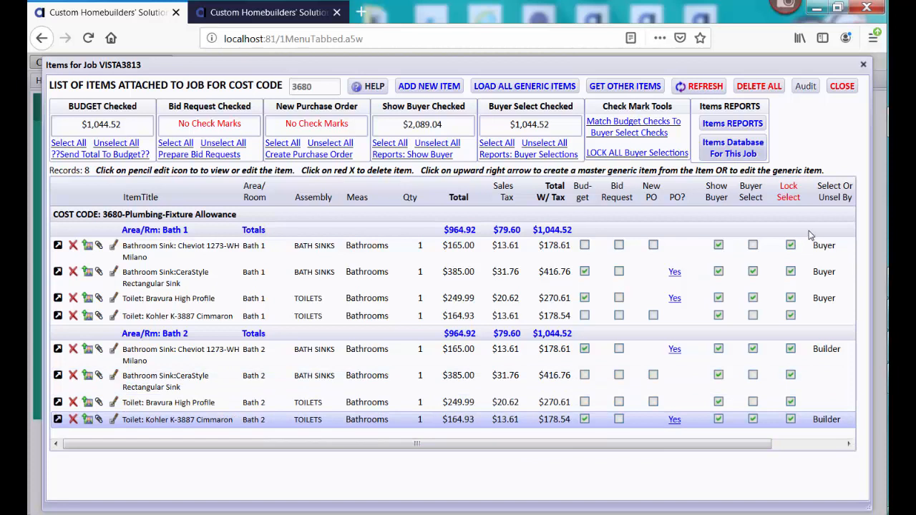
Delete all items for this job and cost code that are not attached to purchase orders
{"action": "left_click", "coordinate": [769, 94]}
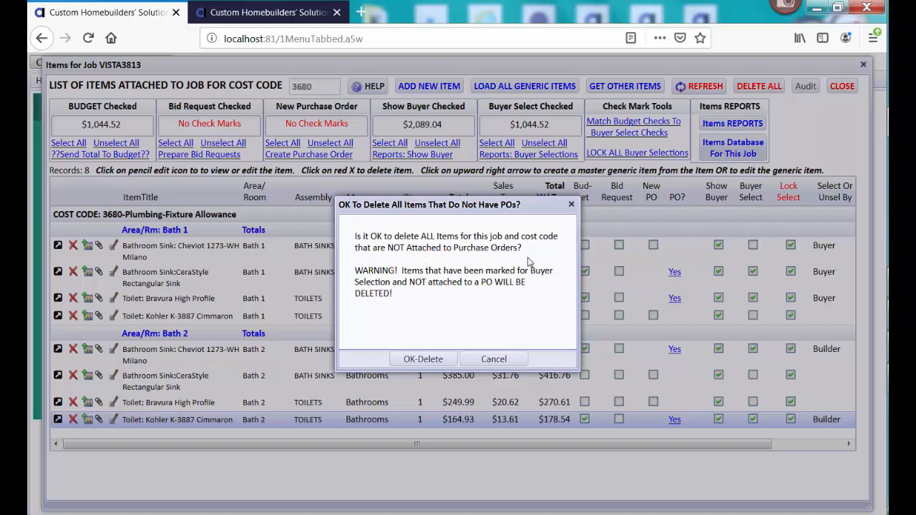
{"action": "left_click", "coordinate": [424, 360]}
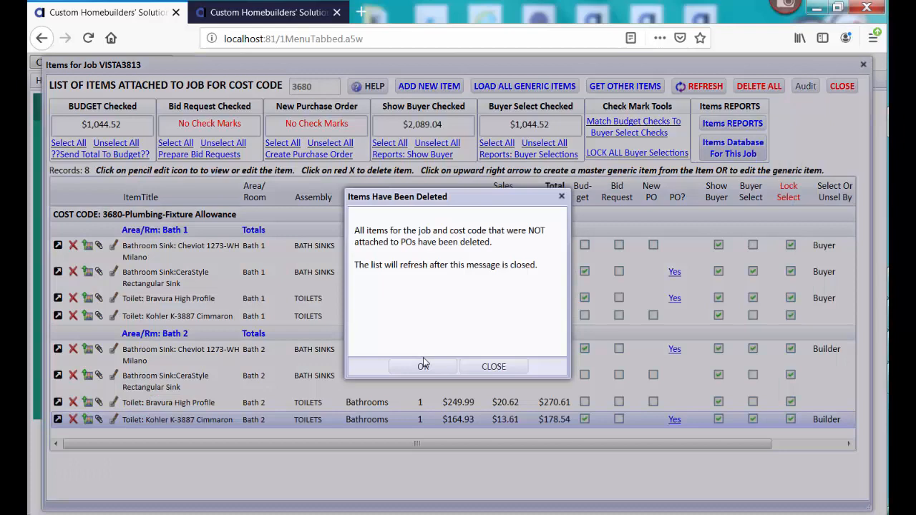
{"action": "left_click", "coordinate": [423, 367]}
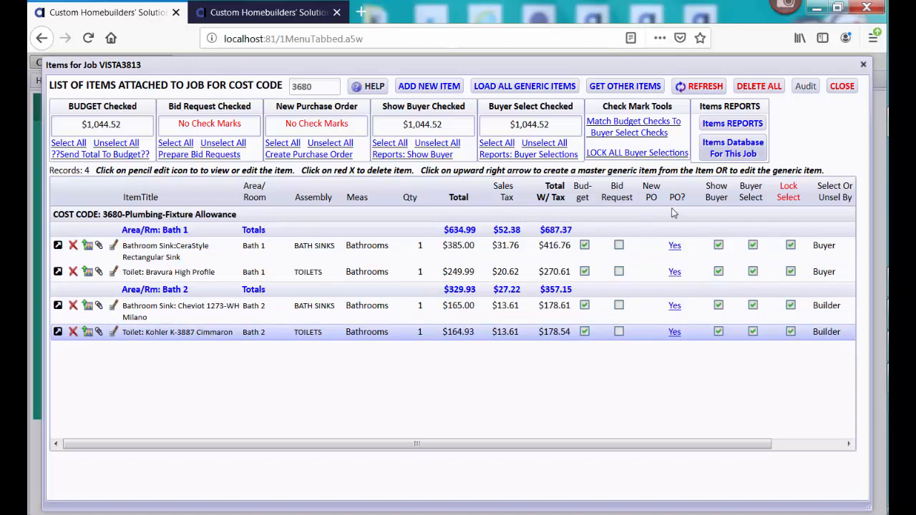
View the purchase order attached to the Bath 2 Kohler toilet and this cost code's budgeted items report with photos by area/room
{"action": "left_click", "coordinate": [675, 333]}
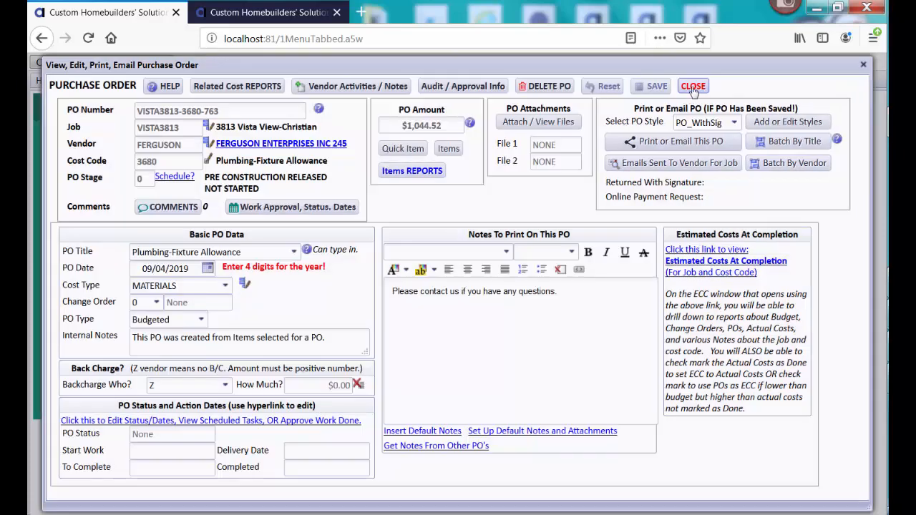
{"action": "left_click", "coordinate": [693, 86]}
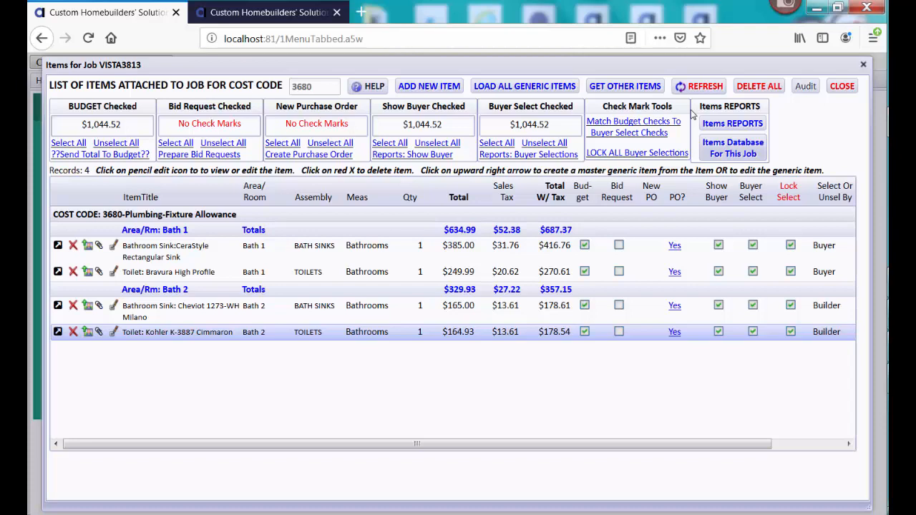
{"action": "left_click", "coordinate": [733, 124]}
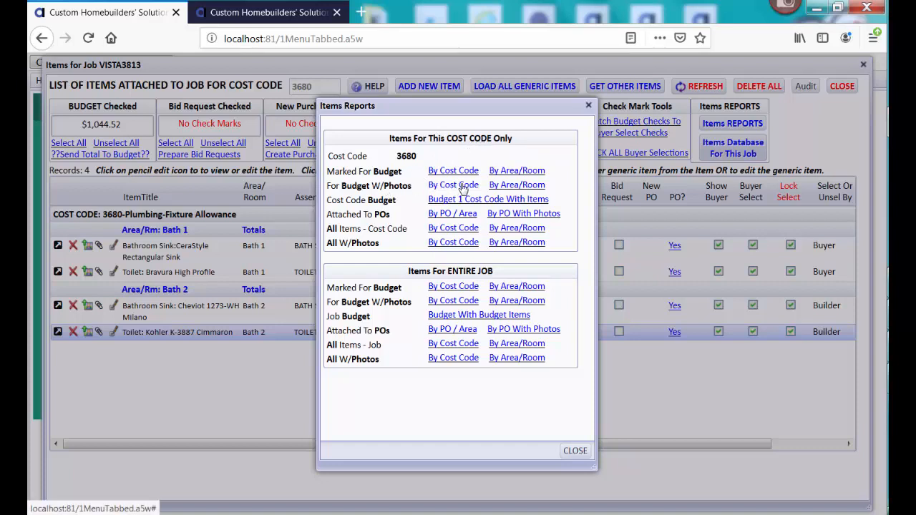
{"action": "left_click", "coordinate": [507, 187]}
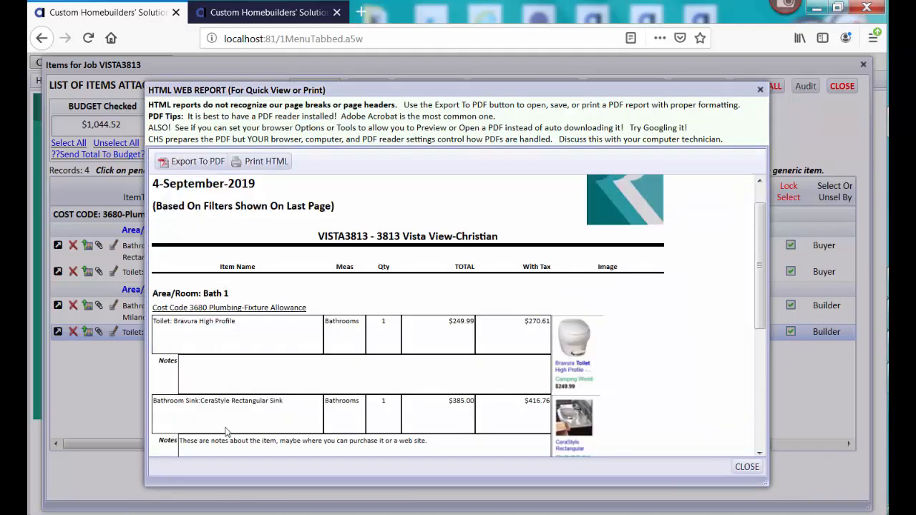
{"action": "left_click", "coordinate": [749, 467]}
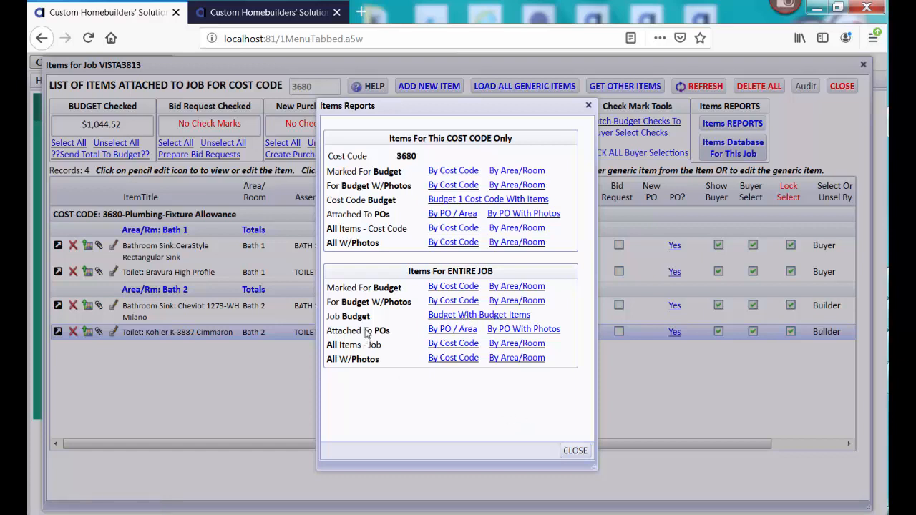
{"action": "left_click", "coordinate": [569, 454]}
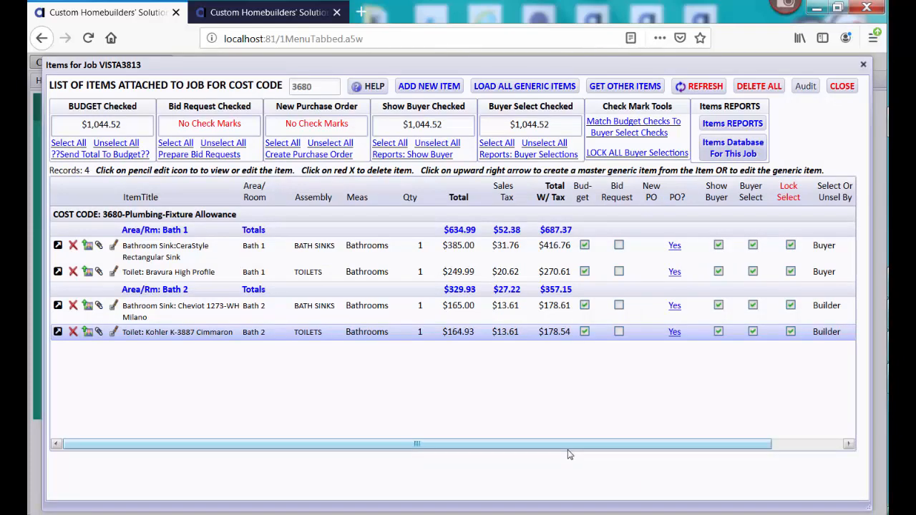
Leave the items list, update the Plumbing-Fixture Allowance budget to the total of budgeted items, and close the budget record
{"action": "left_click", "coordinate": [841, 86]}
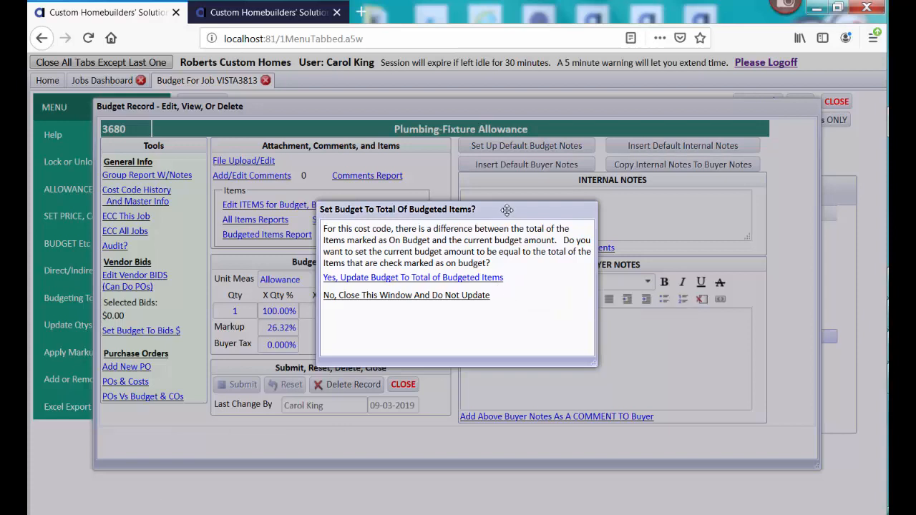
{"action": "left_click_drag", "start_coordinate": [505, 209], "coordinate": [682, 172]}
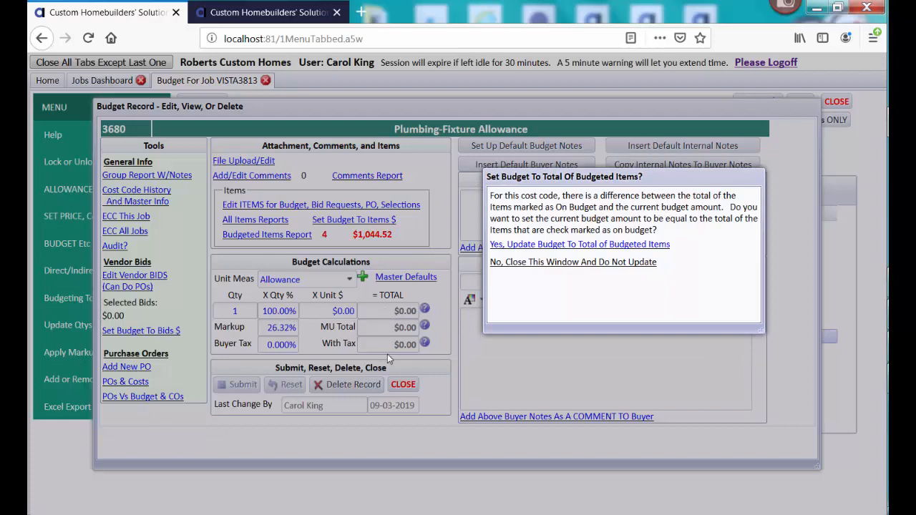
{"action": "left_click", "coordinate": [594, 246]}
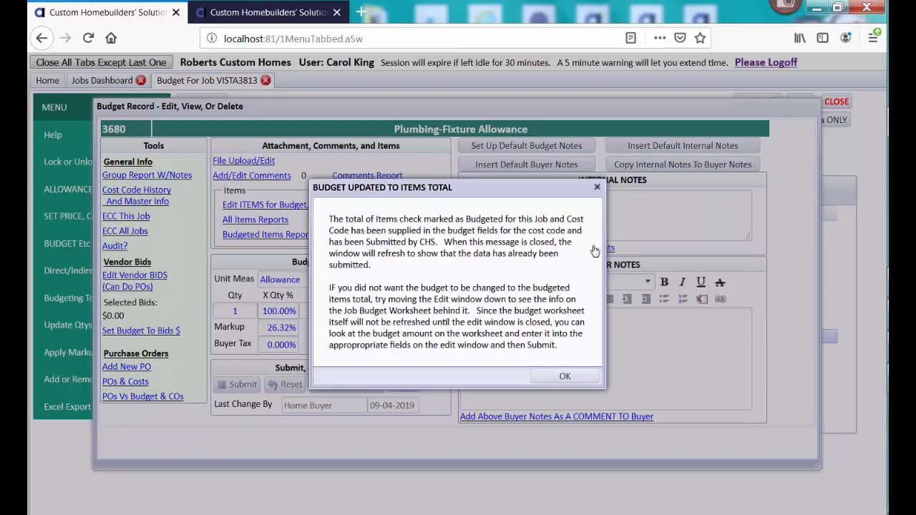
{"action": "left_click", "coordinate": [565, 376]}
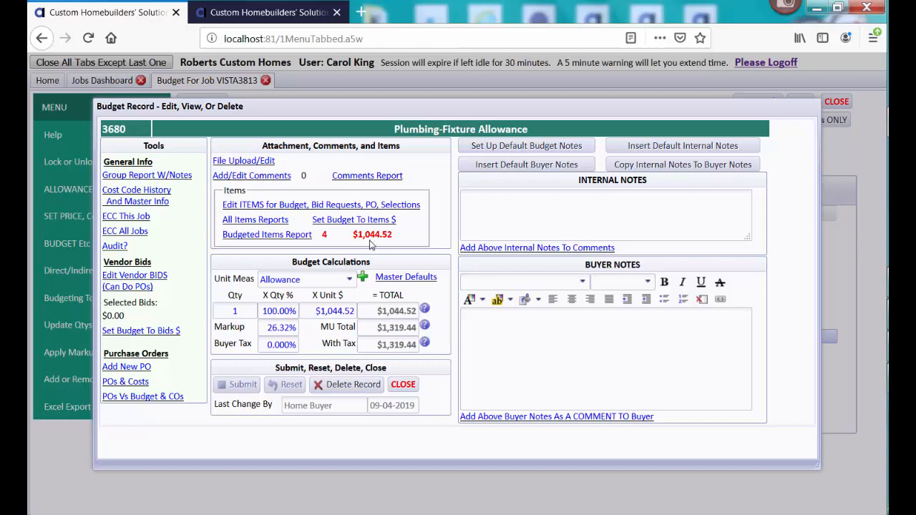
{"action": "left_click", "coordinate": [402, 384]}
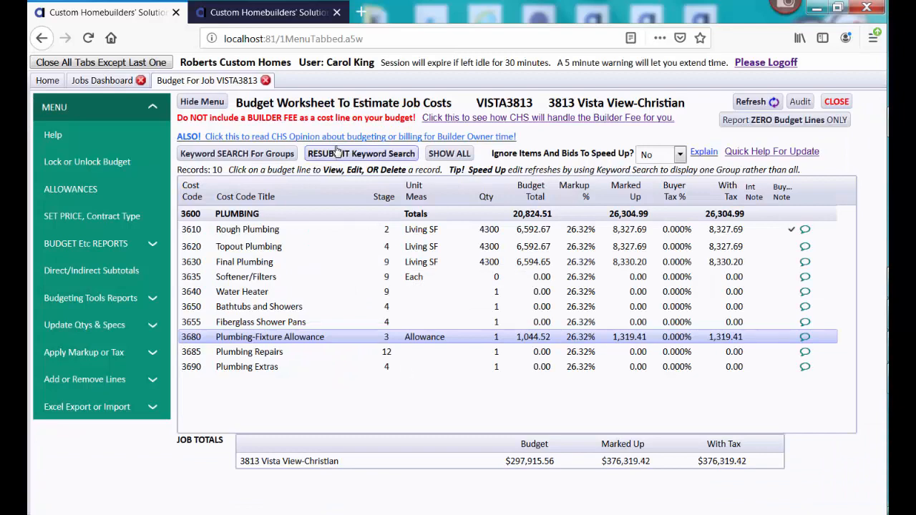
Start a new job-related payables bill from scratch for vendor FERGUSON, skipping the recurring bills
{"action": "left_click", "coordinate": [42, 81]}
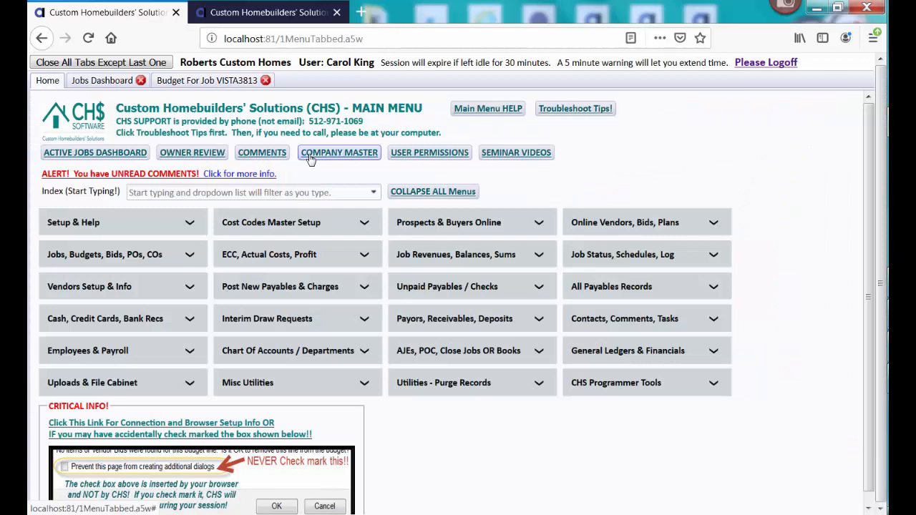
{"action": "left_click", "coordinate": [342, 288]}
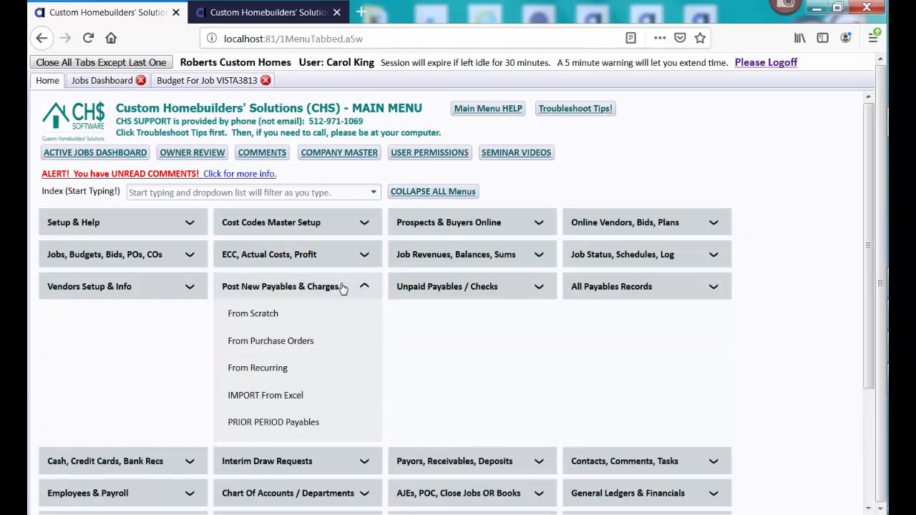
{"action": "left_click", "coordinate": [259, 319]}
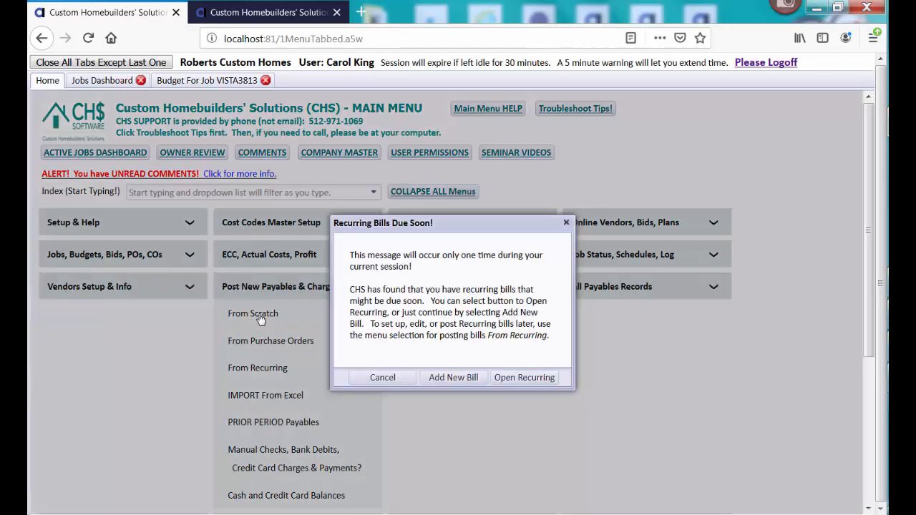
{"action": "left_click", "coordinate": [434, 377]}
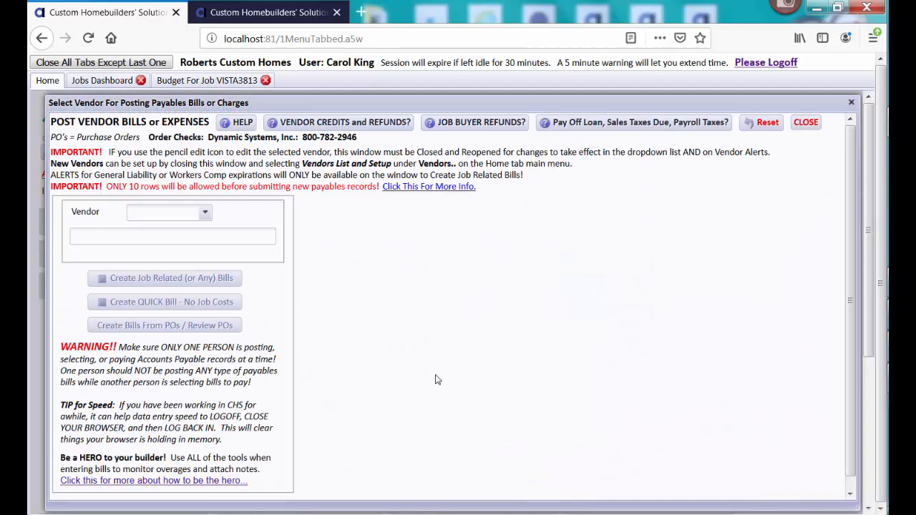
{"action": "type", "text": "fer"}
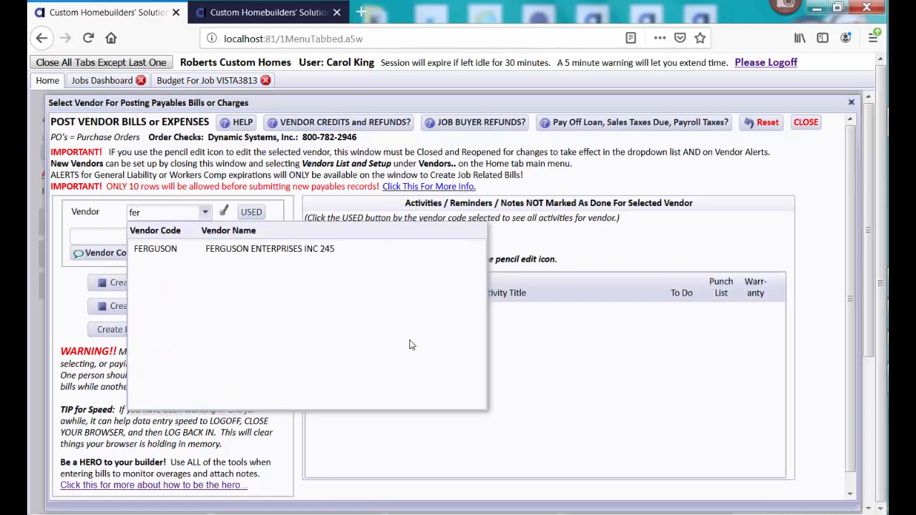
{"action": "left_click", "coordinate": [348, 250]}
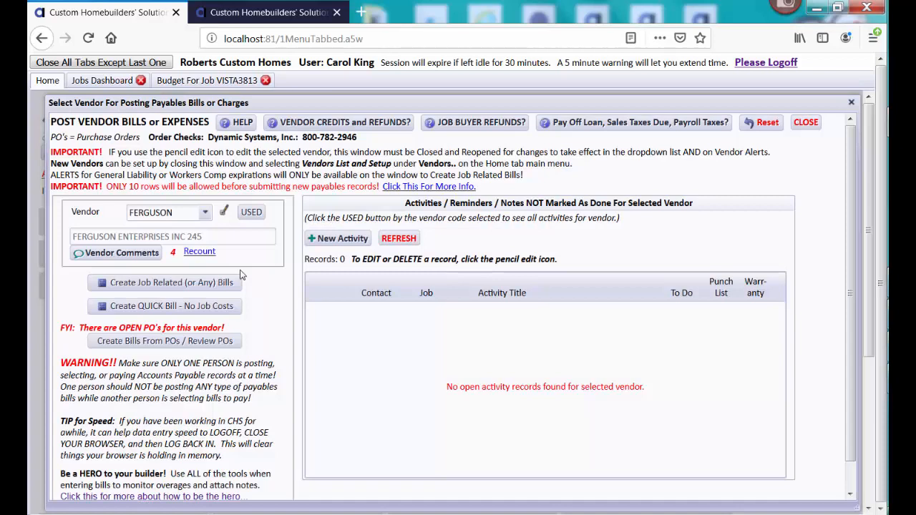
{"action": "left_click", "coordinate": [191, 286]}
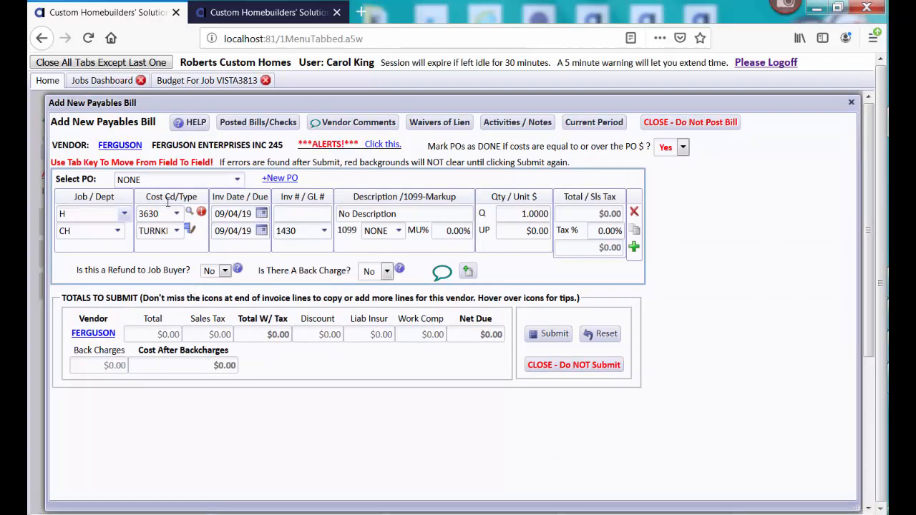
Attach the VISTA3813 Plumbing-Fixture Allowance purchase order to the bill and enter "PO" plus the order's last three digits as the invoice number
{"action": "left_click", "coordinate": [236, 182]}
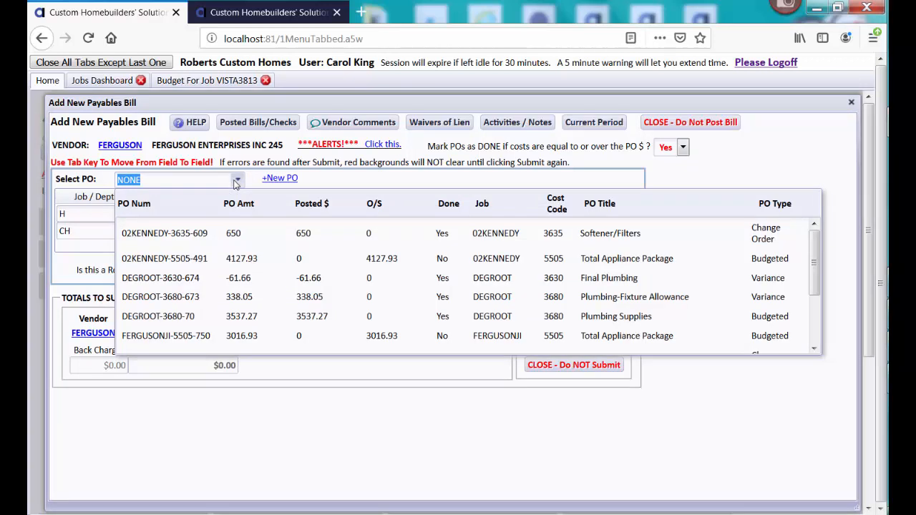
{"action": "type", "text": "v"}
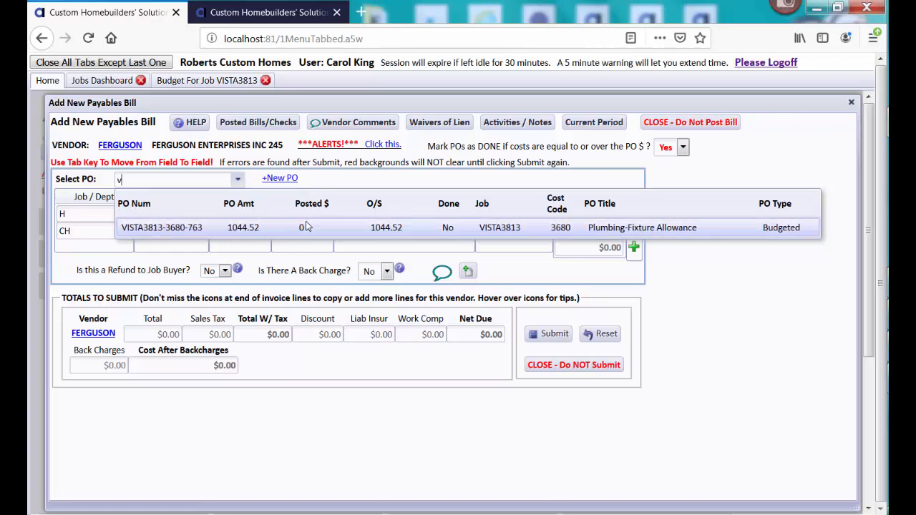
{"action": "left_click", "coordinate": [390, 228]}
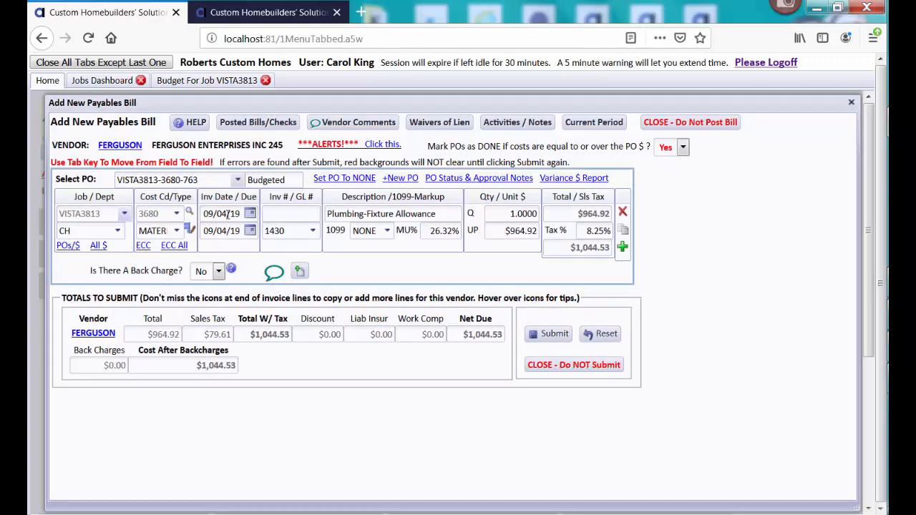
{"action": "left_click", "coordinate": [276, 213]}
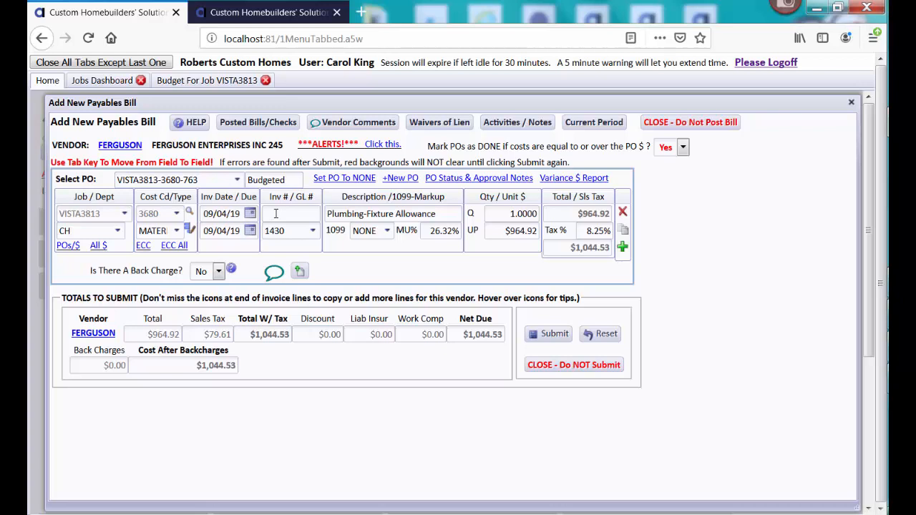
{"action": "type", "text": "PO763"}
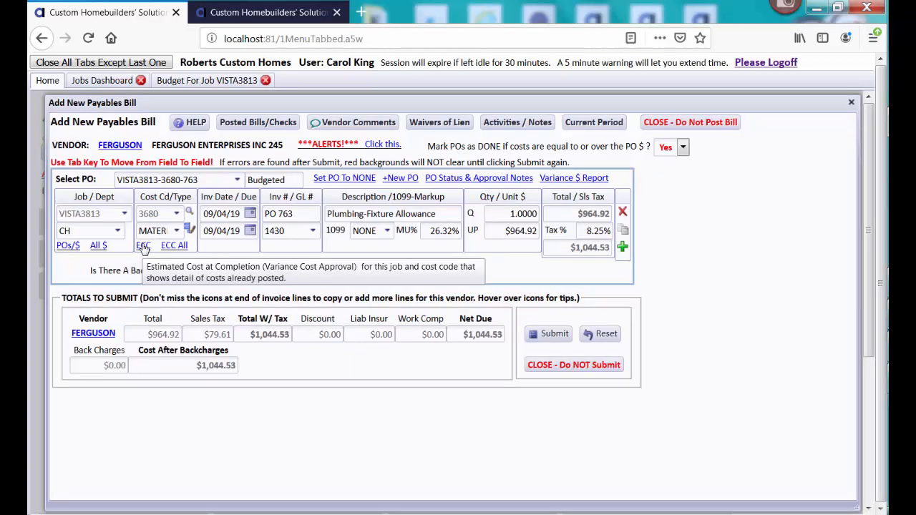
Review the Estimated Costs At Completion for this job and cost code and its original budget report with items, and return to the bill
{"action": "left_click", "coordinate": [142, 245]}
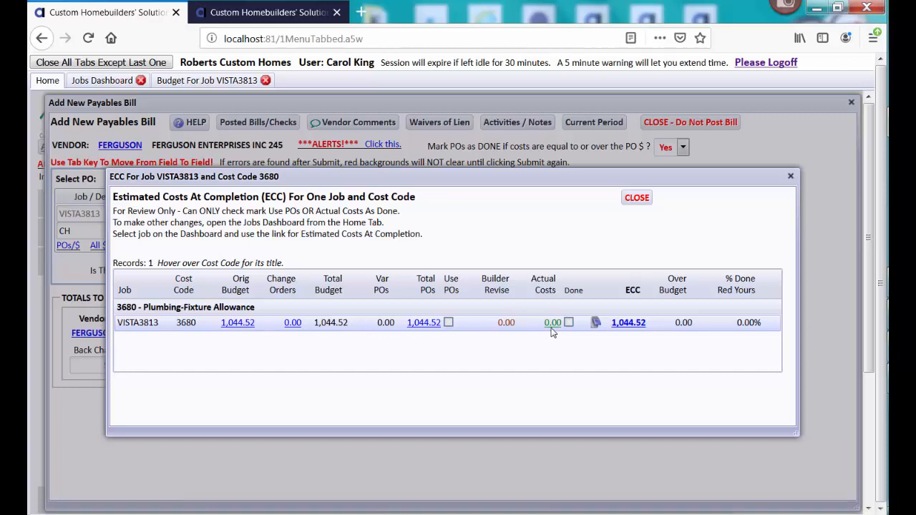
{"action": "left_click", "coordinate": [239, 323]}
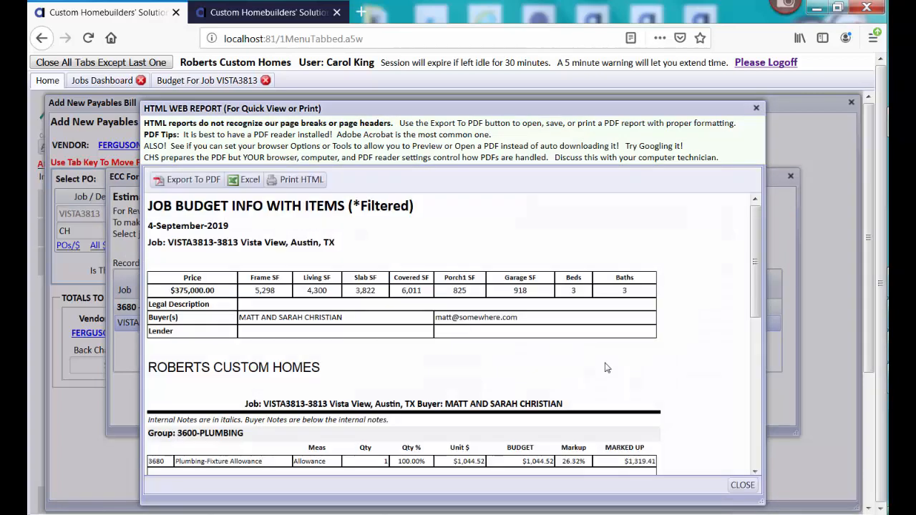
{"action": "scroll", "coordinate": [758, 277], "scroll_direction": "down", "scroll_amount": 5}
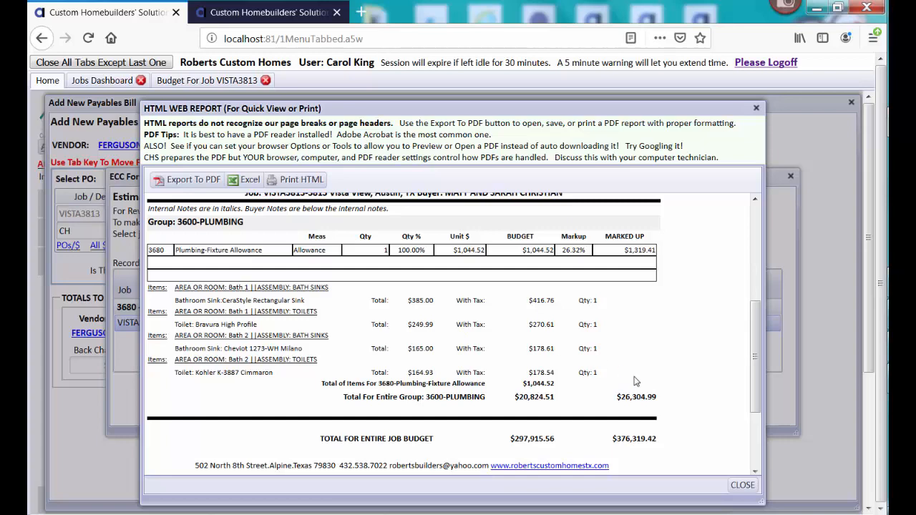
{"action": "left_click", "coordinate": [742, 485]}
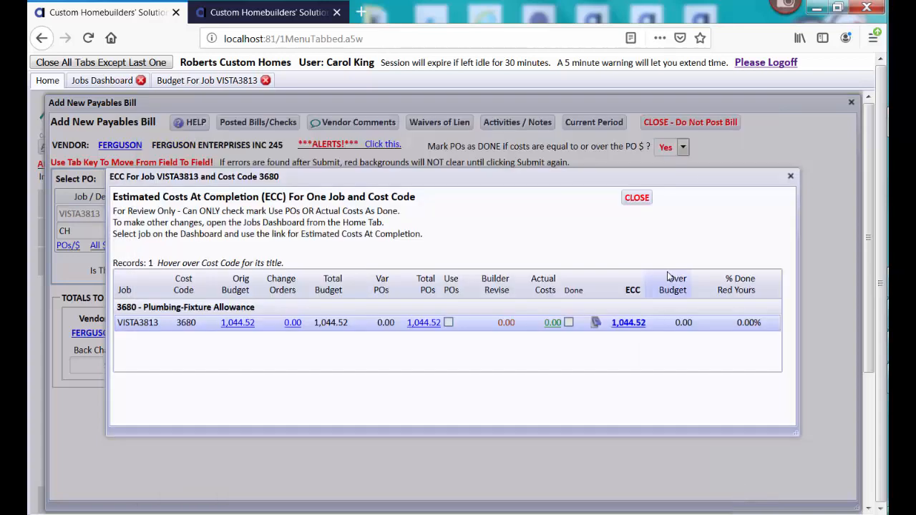
{"action": "left_click", "coordinate": [636, 198]}
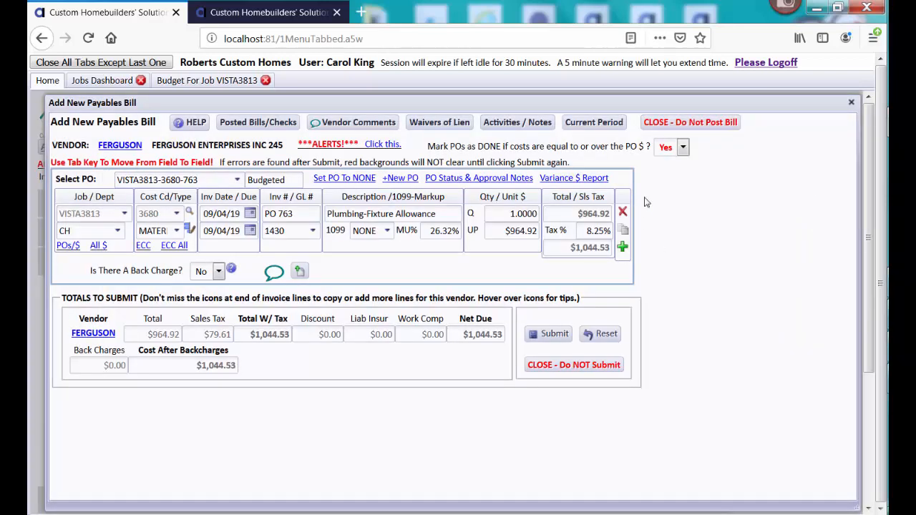
Submit the Ferguson bill despite the alerts, post it as unpaid to pay later, and leave bill posting
{"action": "left_click", "coordinate": [548, 335]}
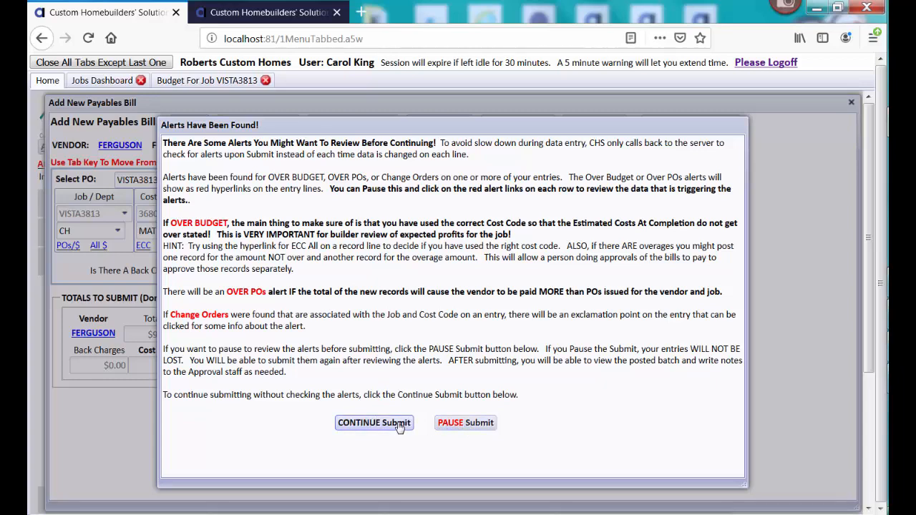
{"action": "left_click", "coordinate": [371, 424]}
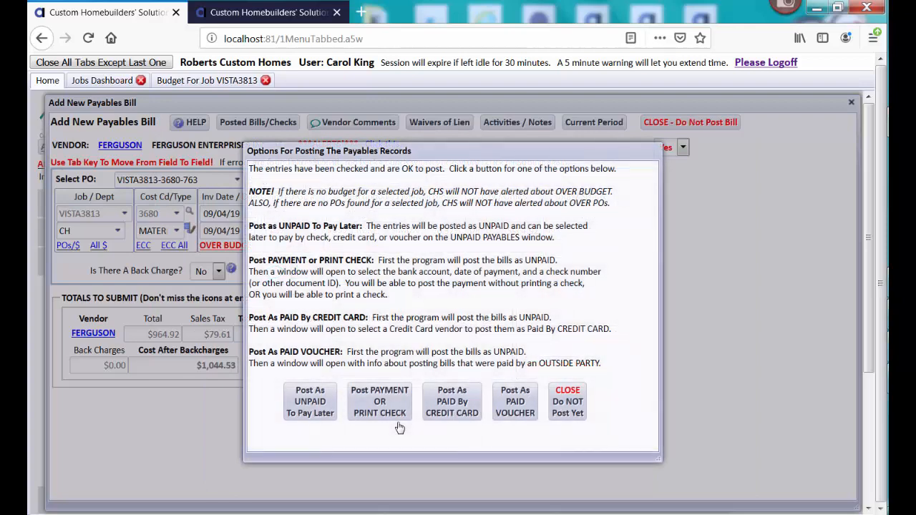
{"action": "left_click", "coordinate": [324, 415]}
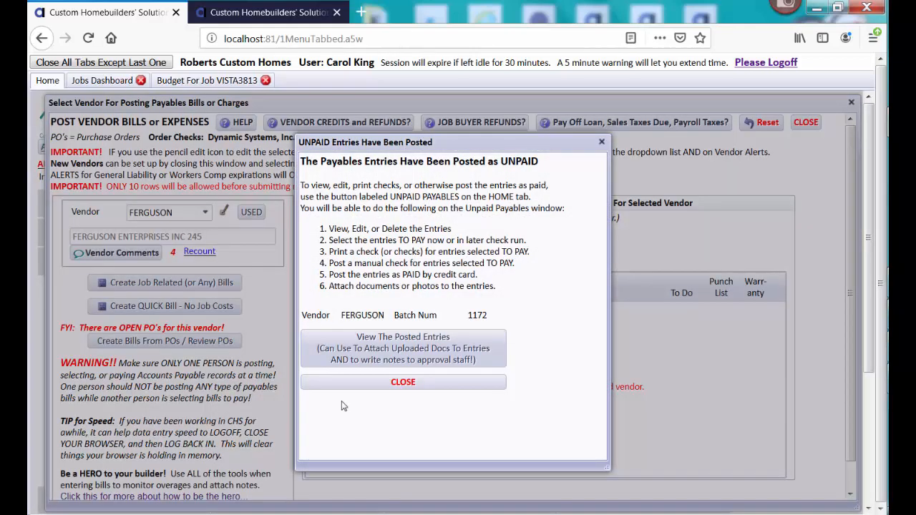
{"action": "left_click", "coordinate": [415, 382]}
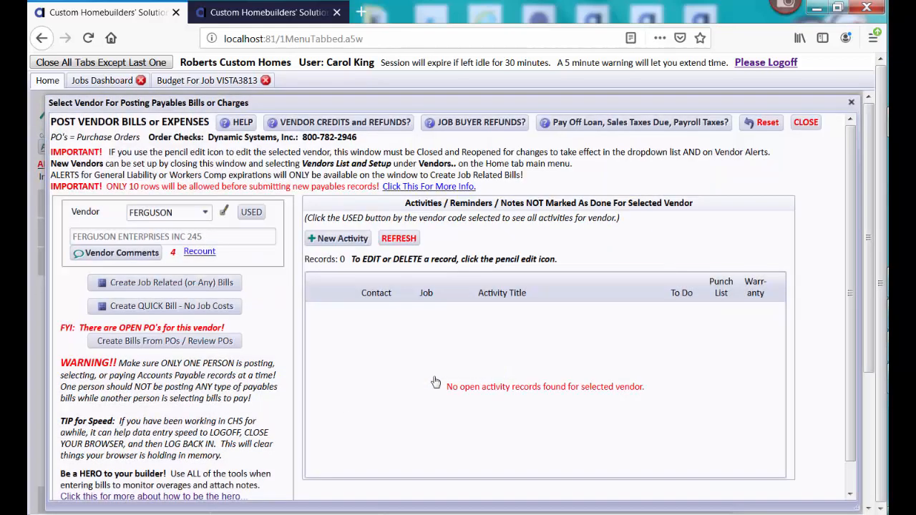
{"action": "left_click", "coordinate": [805, 123]}
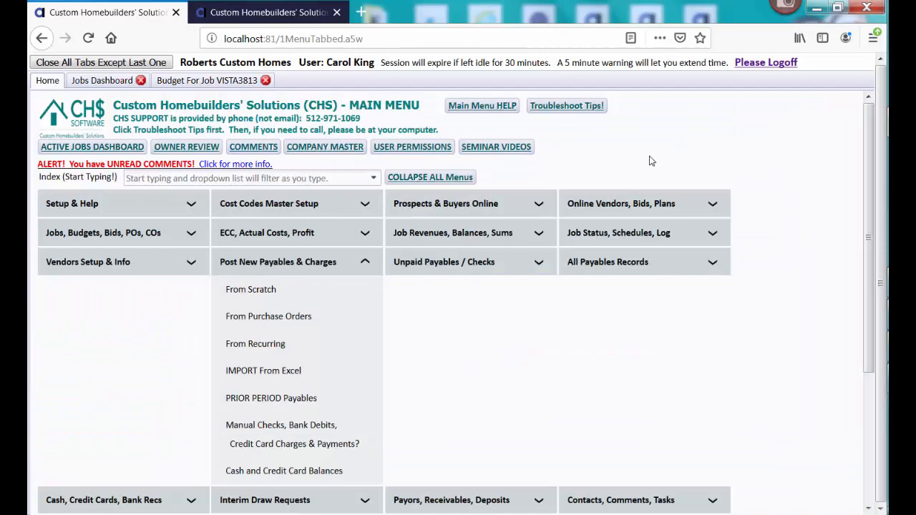
Open the posted unpaid job costs for approval on job VISTA3813, covering all vendors
{"action": "left_click", "coordinate": [112, 82]}
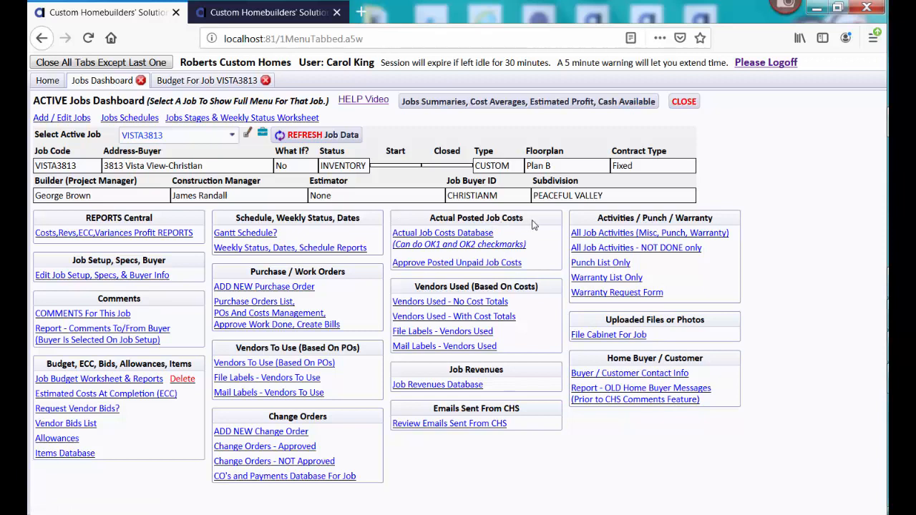
{"action": "left_click", "coordinate": [438, 264]}
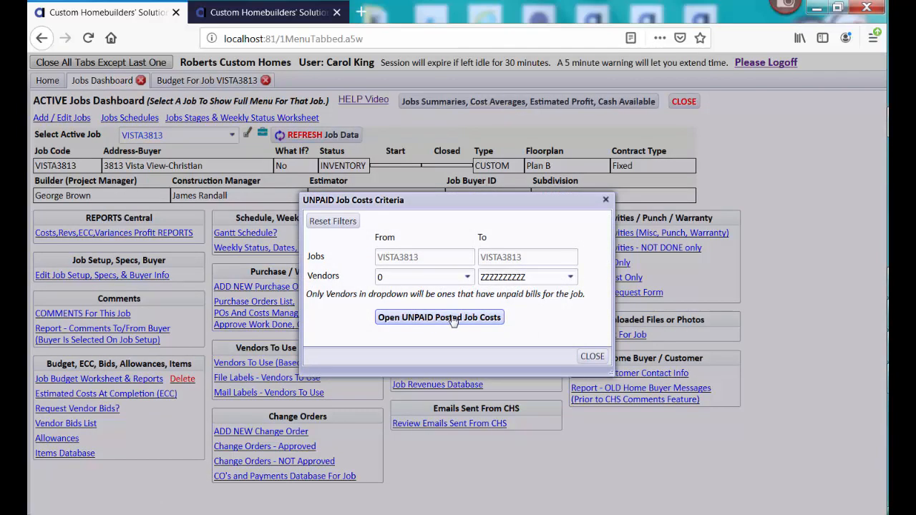
{"action": "left_click", "coordinate": [453, 318]}
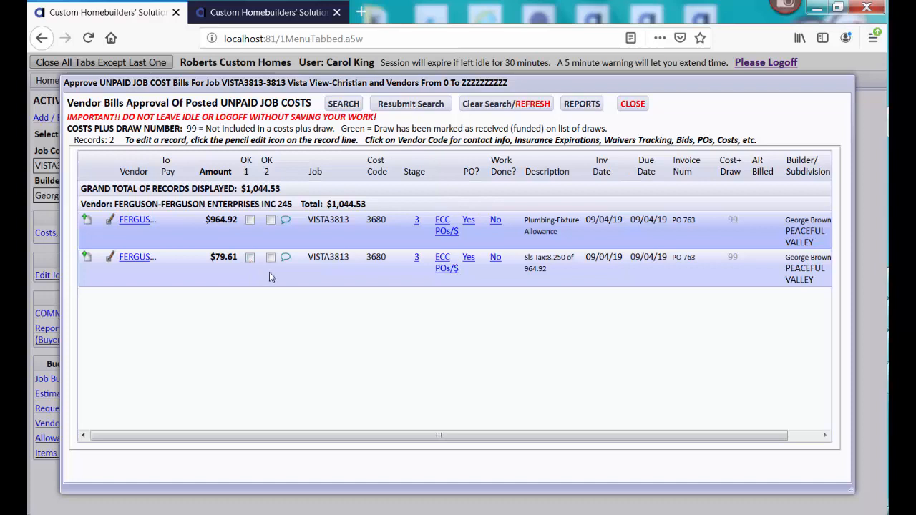
Examine the Variance Cost Approval report and the comparison of POs to actual job costs for the Plumbing-Fixture Allowance bill
{"action": "left_click", "coordinate": [443, 220]}
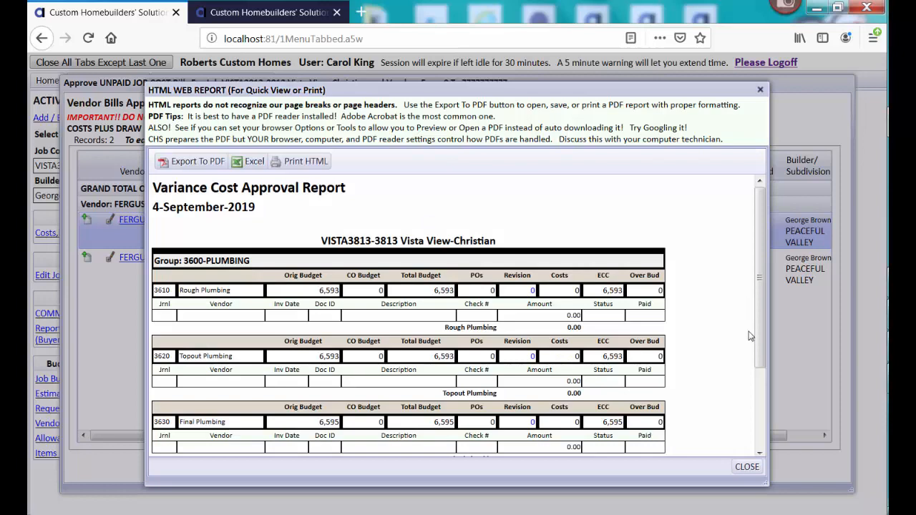
{"action": "left_click", "coordinate": [746, 467]}
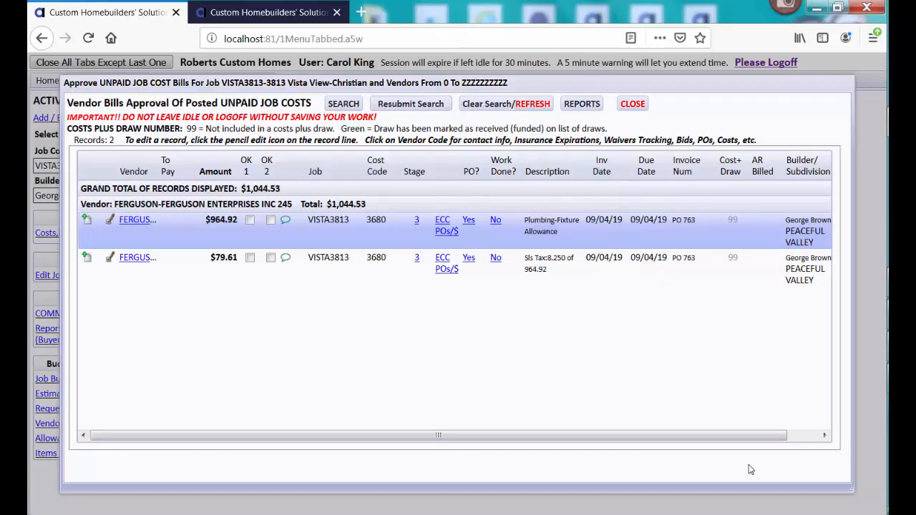
{"action": "left_click", "coordinate": [447, 231]}
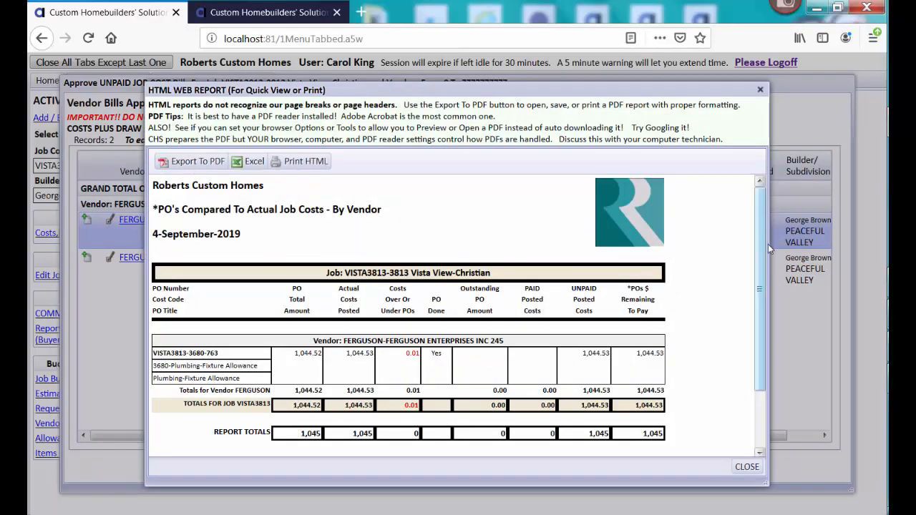
{"action": "scroll", "coordinate": [763, 272], "scroll_direction": "down", "scroll_amount": 3}
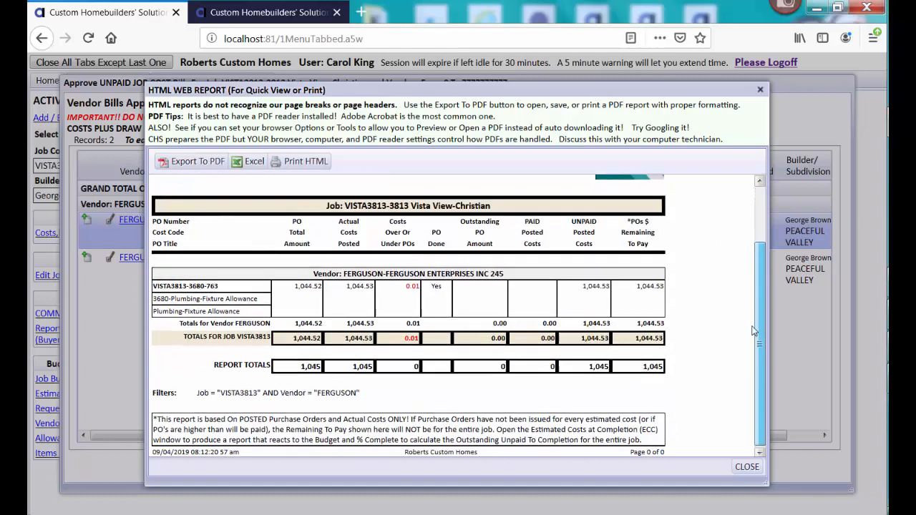
{"action": "left_click", "coordinate": [747, 467]}
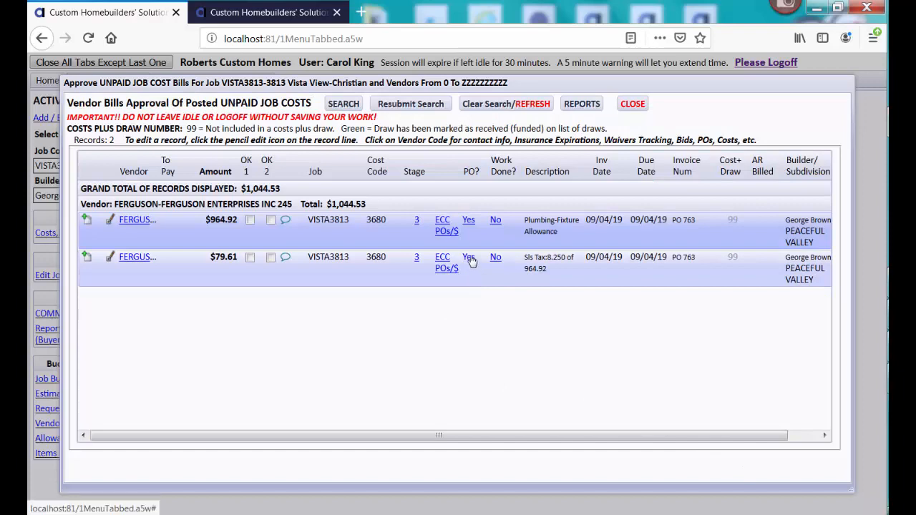
Review the purchase order behind the Plumbing-Fixture Allowance bill, its items reports and attached items, and return to the jobs dashboard
{"action": "left_click", "coordinate": [469, 223]}
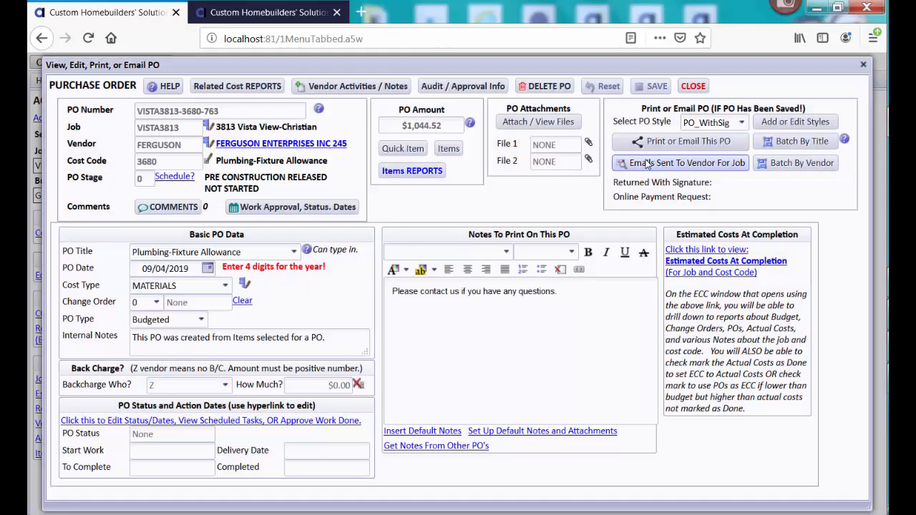
{"action": "left_click", "coordinate": [421, 188]}
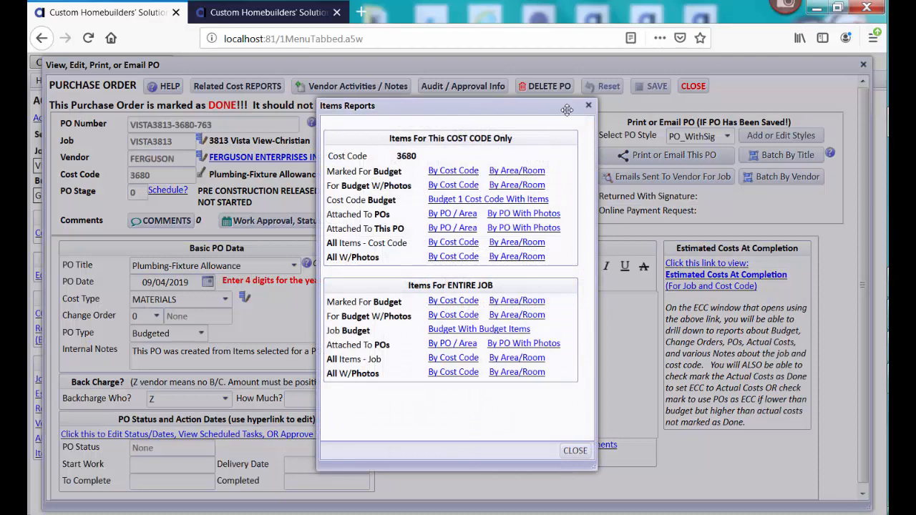
{"action": "left_click", "coordinate": [588, 105]}
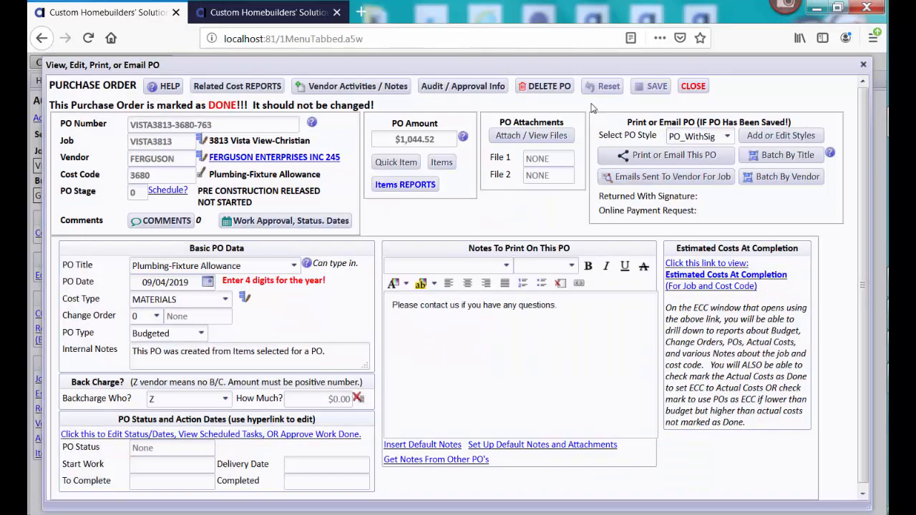
{"action": "left_click", "coordinate": [442, 163]}
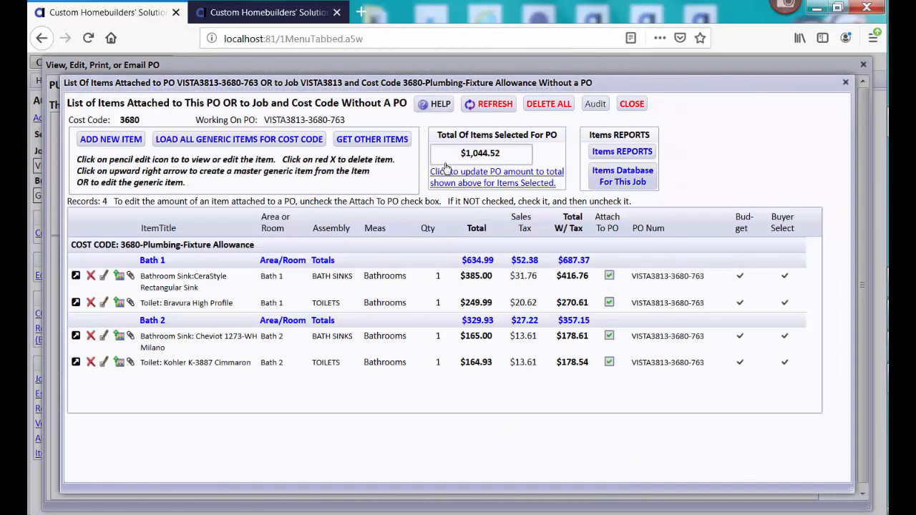
{"action": "left_click", "coordinate": [631, 105]}
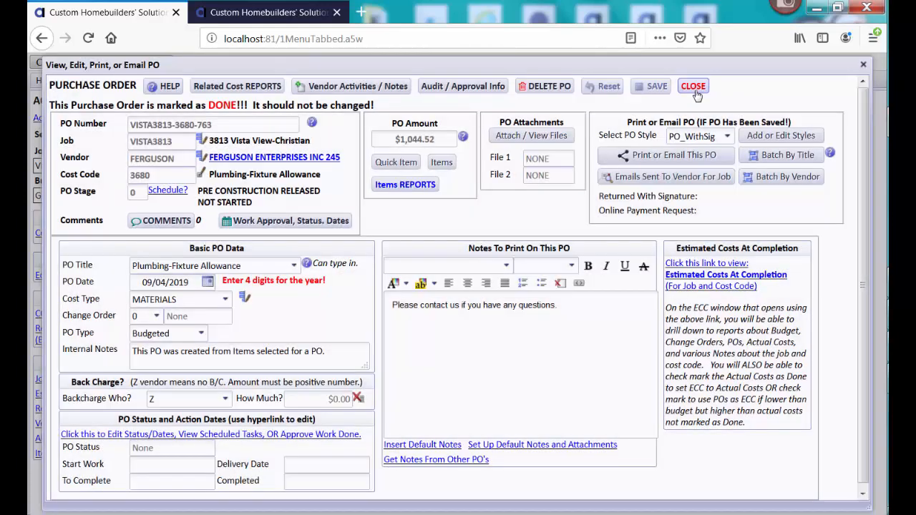
{"action": "left_click", "coordinate": [695, 88]}
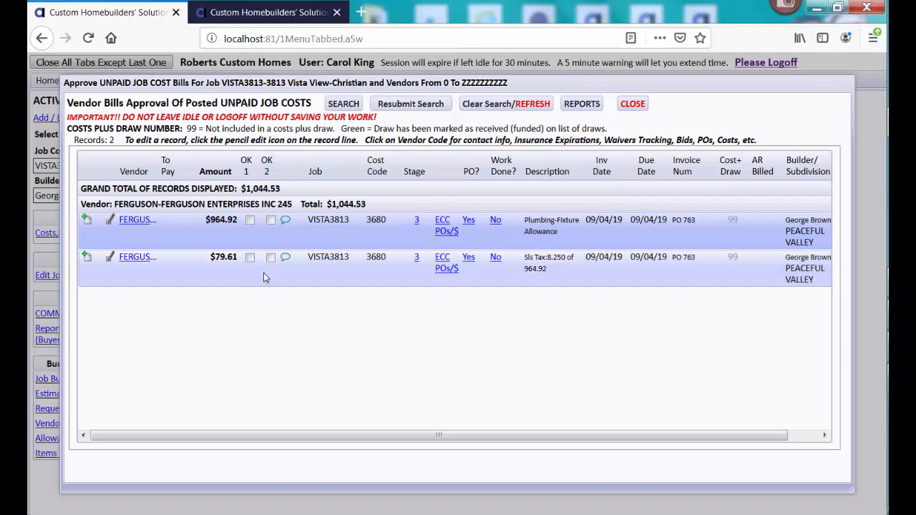
{"action": "left_click", "coordinate": [634, 104]}
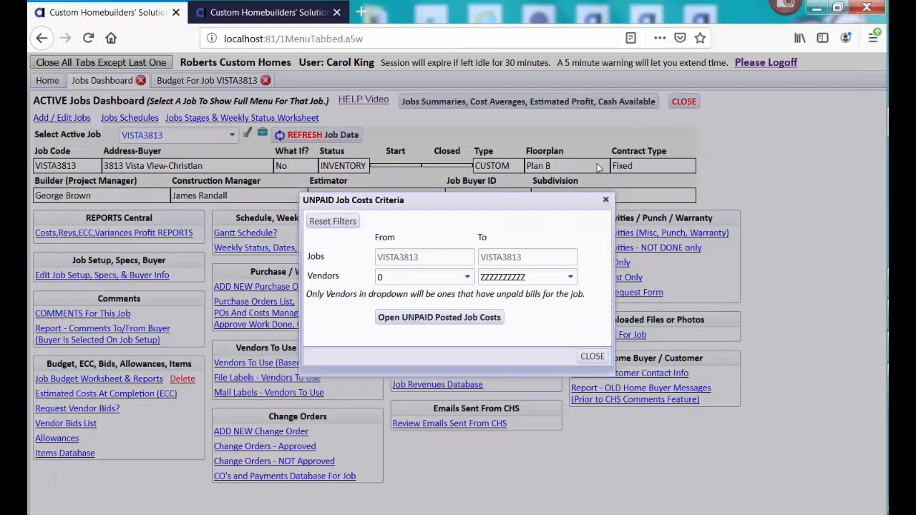
{"action": "left_click", "coordinate": [593, 356]}
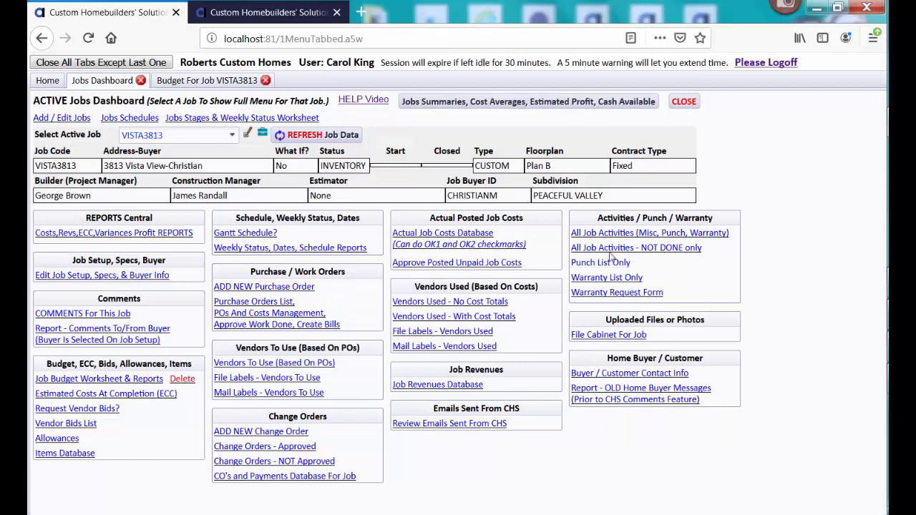